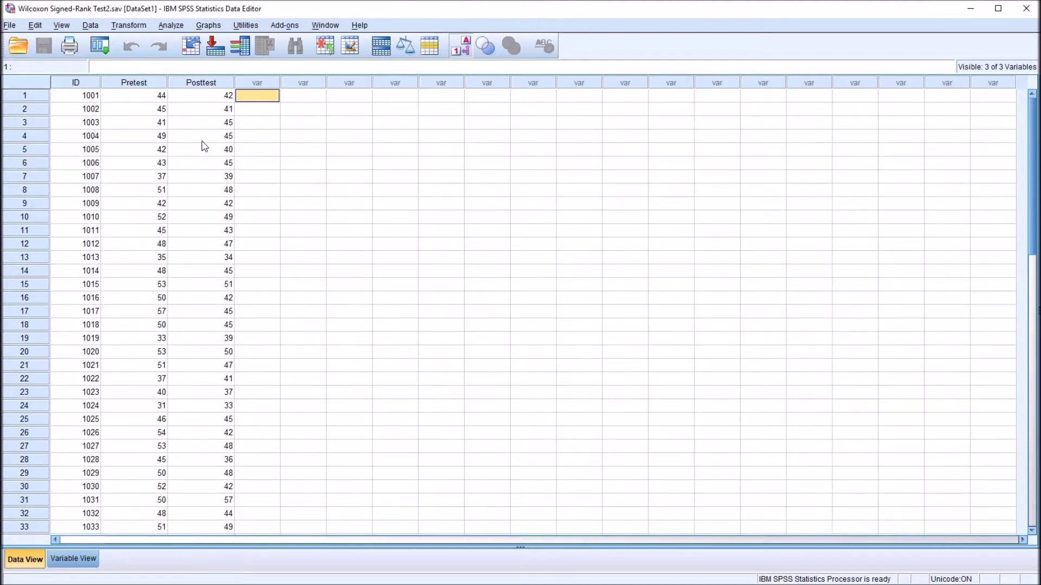
Select the ID, Pretest and Posttest columns and inspect the first scores in each
left_click(86, 85)
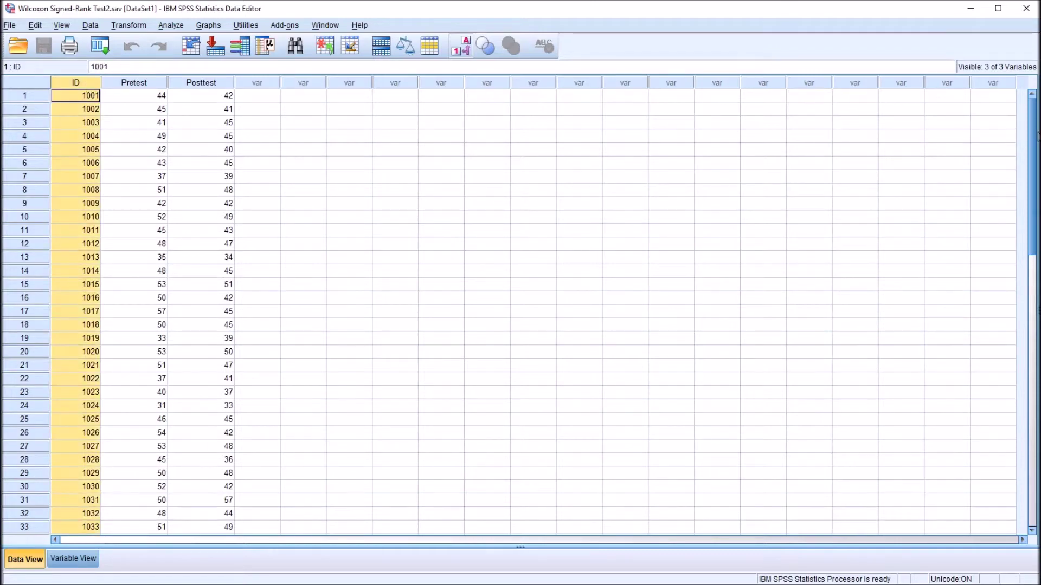
mouse_move(1035, 136)
left_mouse_down()
mouse_move(1033, 271)
mouse_move(1032, 122)
left_mouse_up()
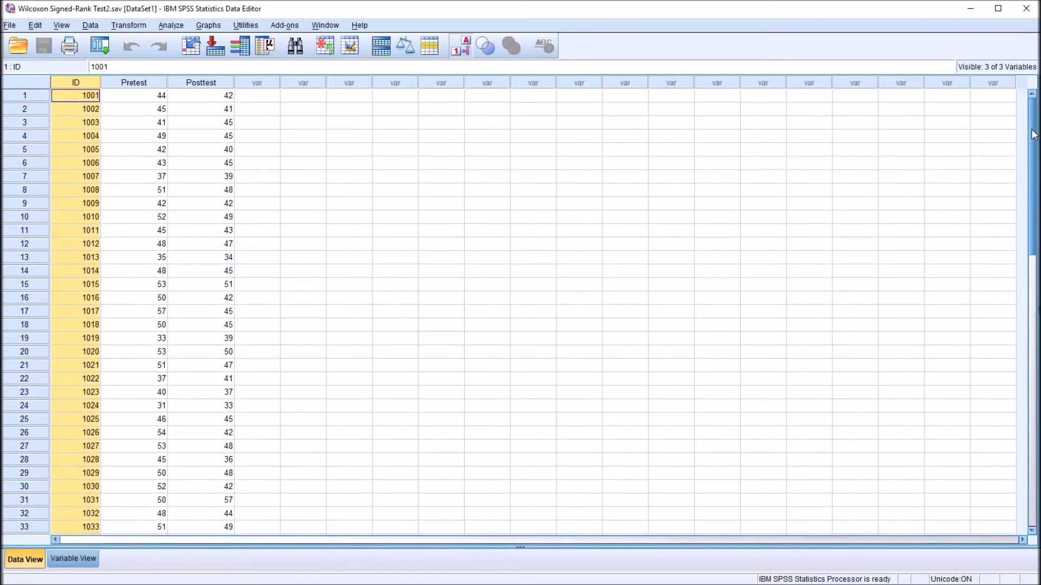
left_click(144, 83)
left_click(189, 83)
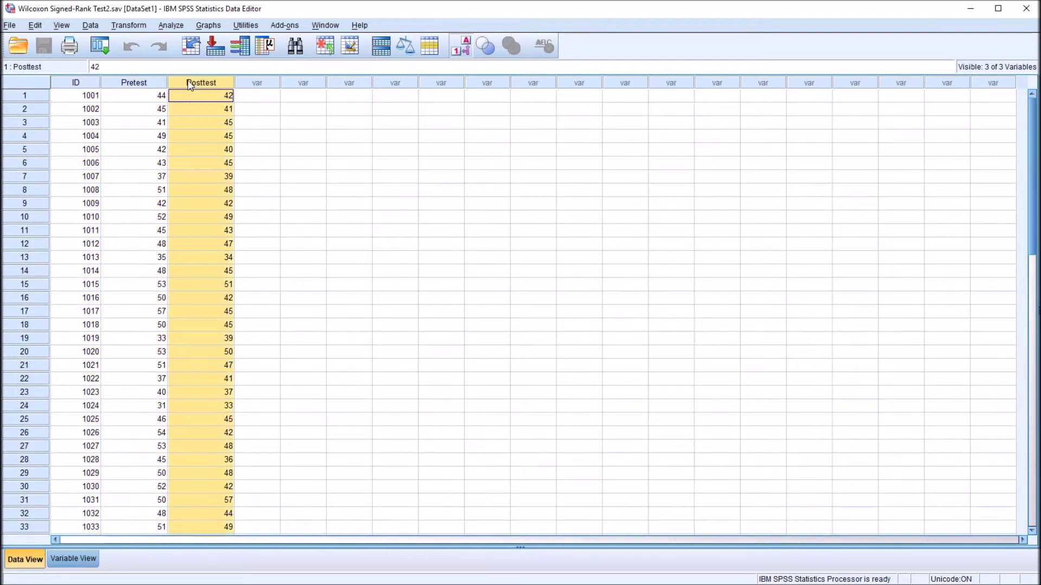
left_click(254, 96)
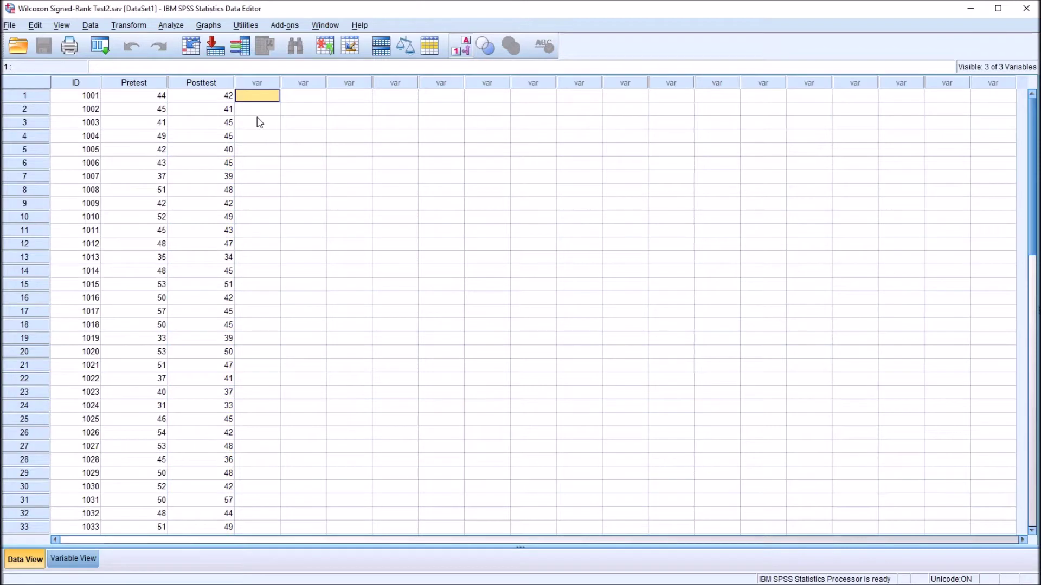
left_click(143, 97)
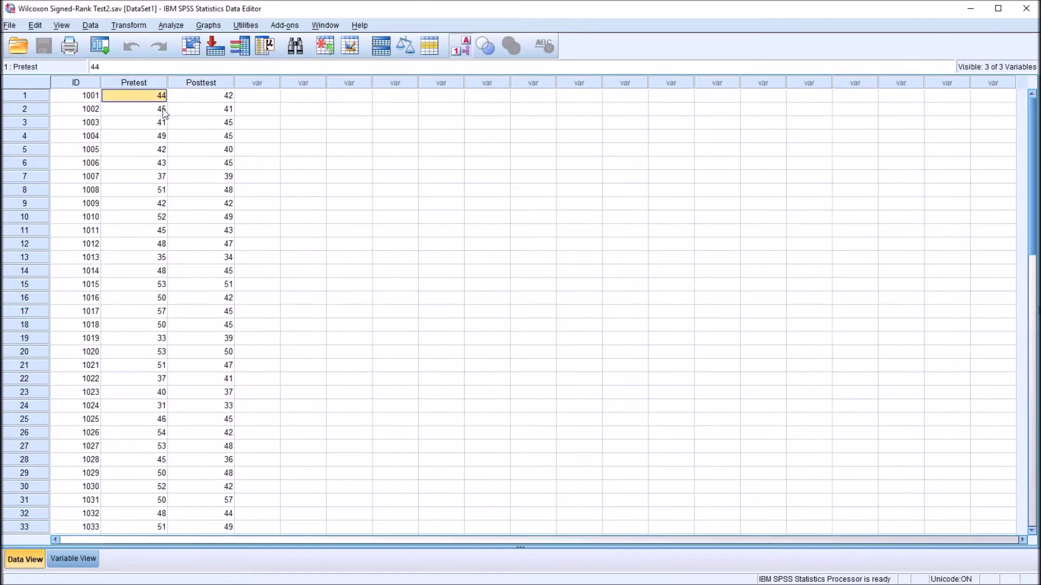
left_click(194, 102)
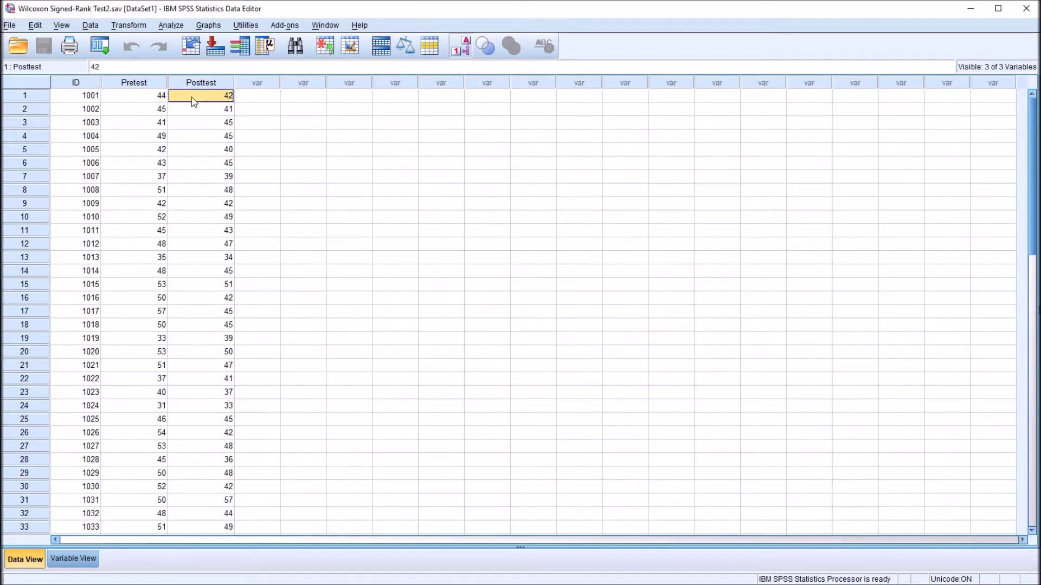
left_click(245, 100)
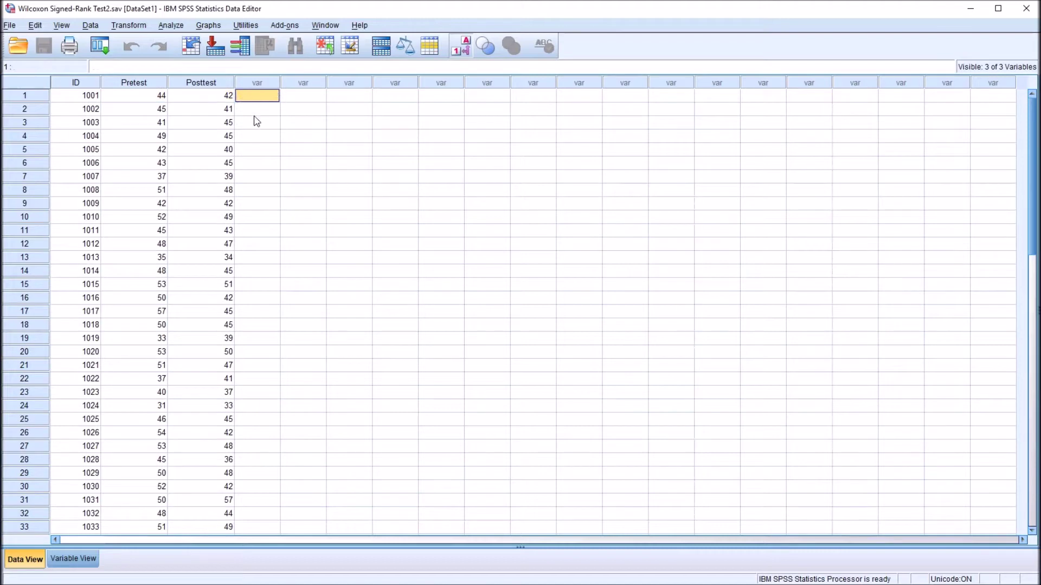
Recheck the first ID, Pretest and Posttest values, then clear the column selection
left_click(135, 84)
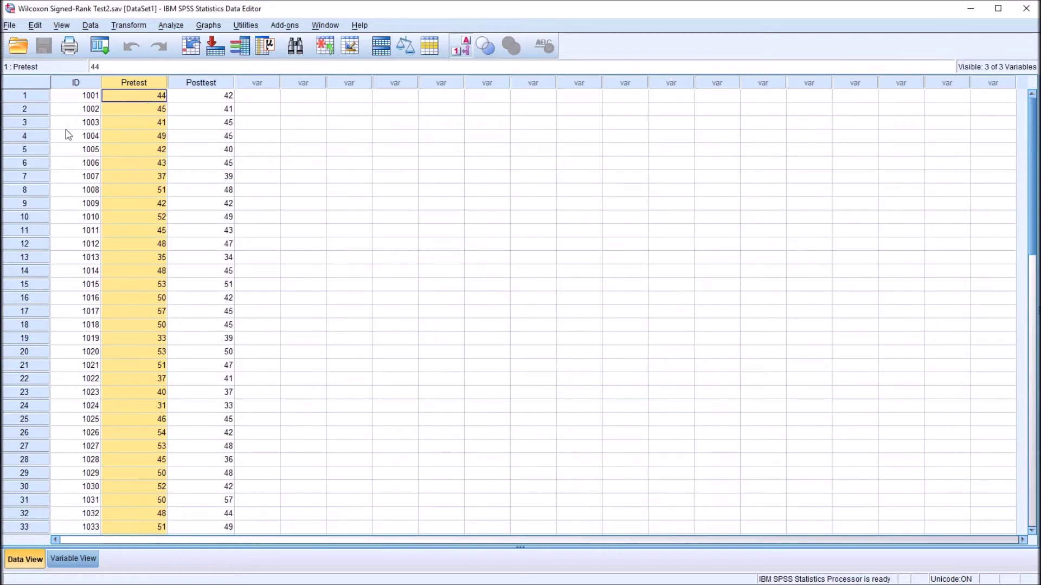
left_click(83, 97)
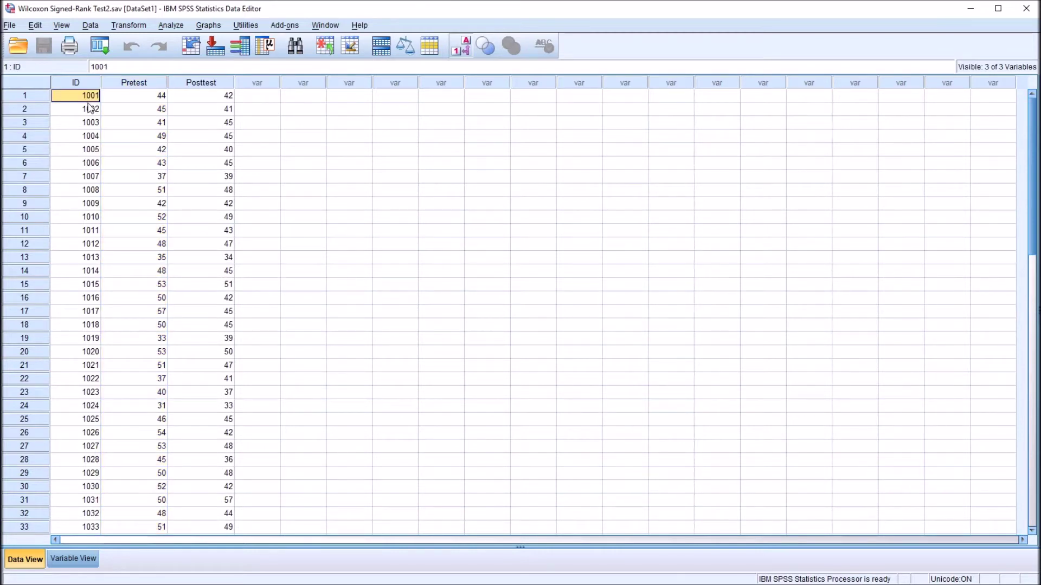
left_click(140, 99)
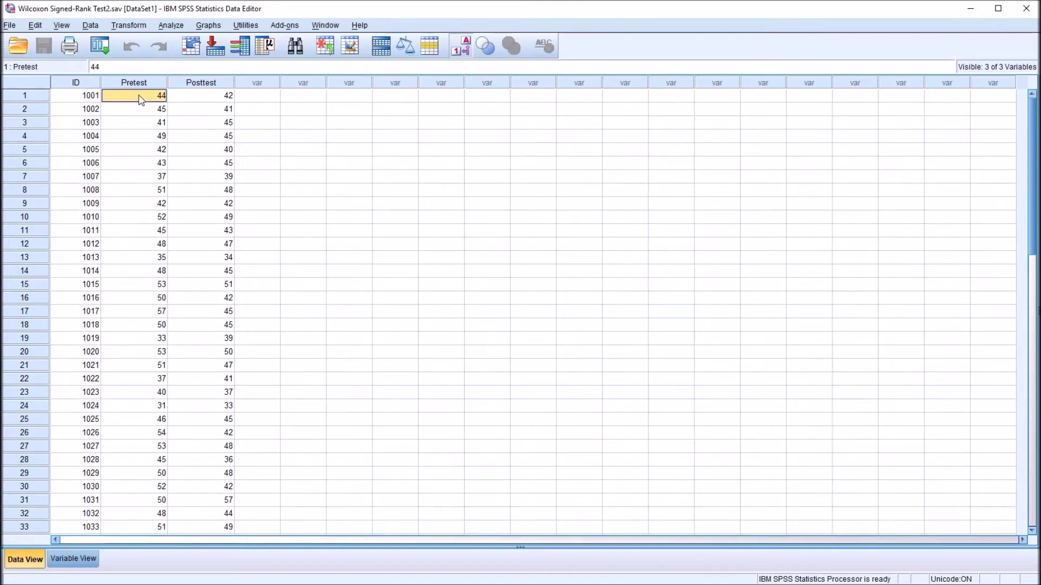
left_click(196, 96)
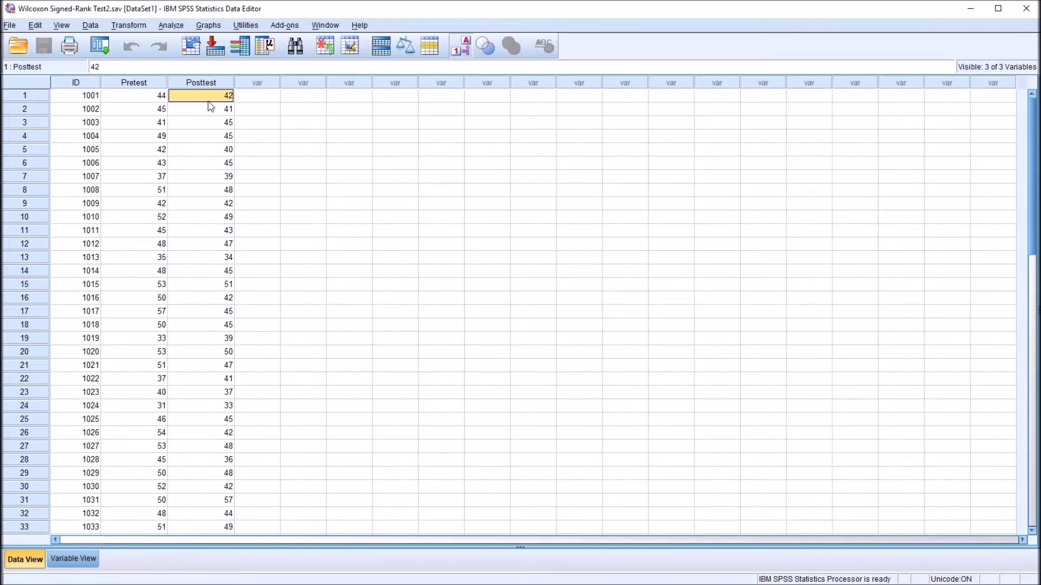
left_click(151, 97)
left_click(202, 101)
left_click(99, 97)
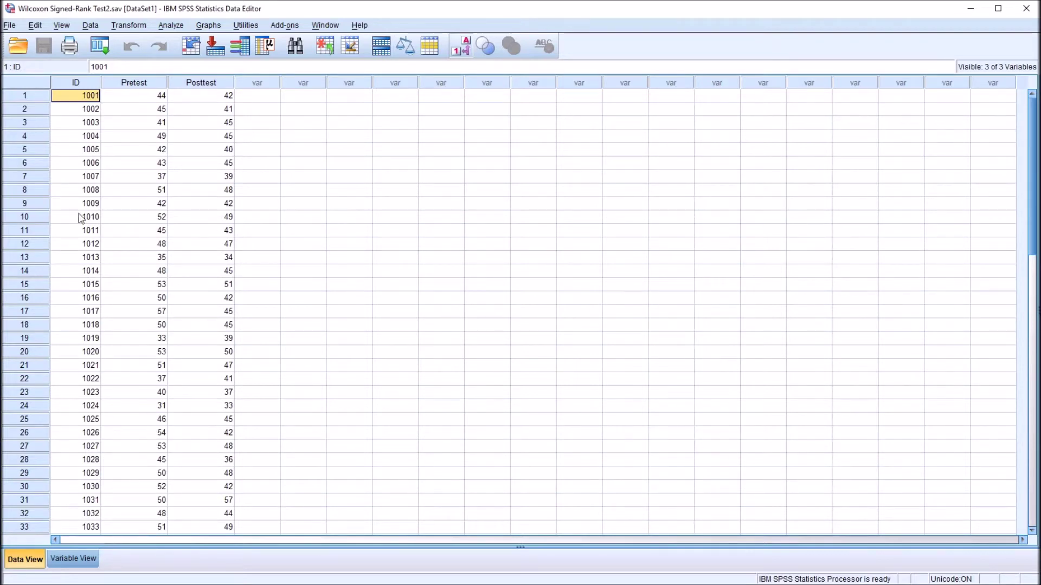
left_click(129, 84)
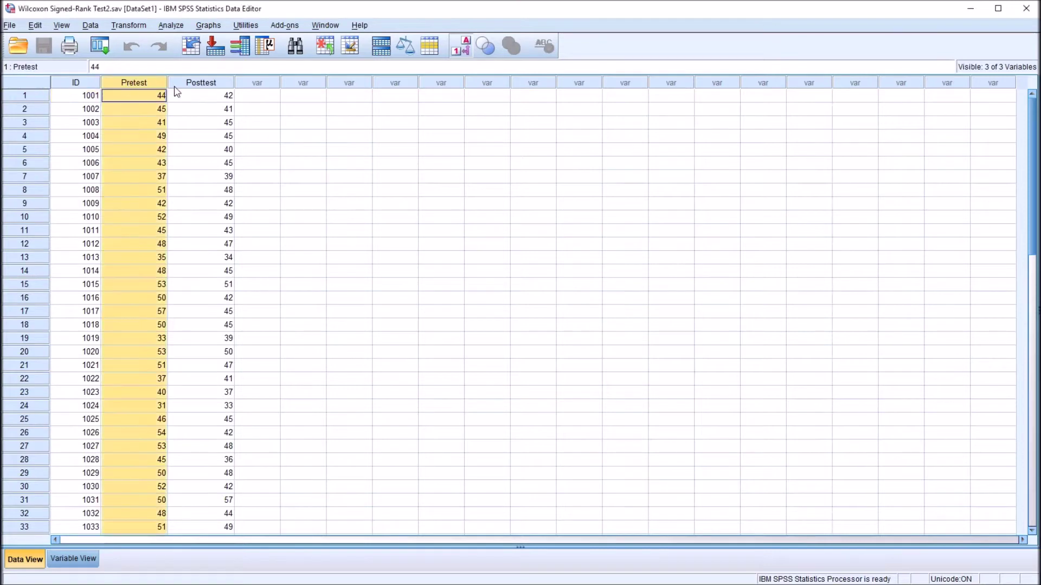
left_click(201, 84)
left_click(256, 97)
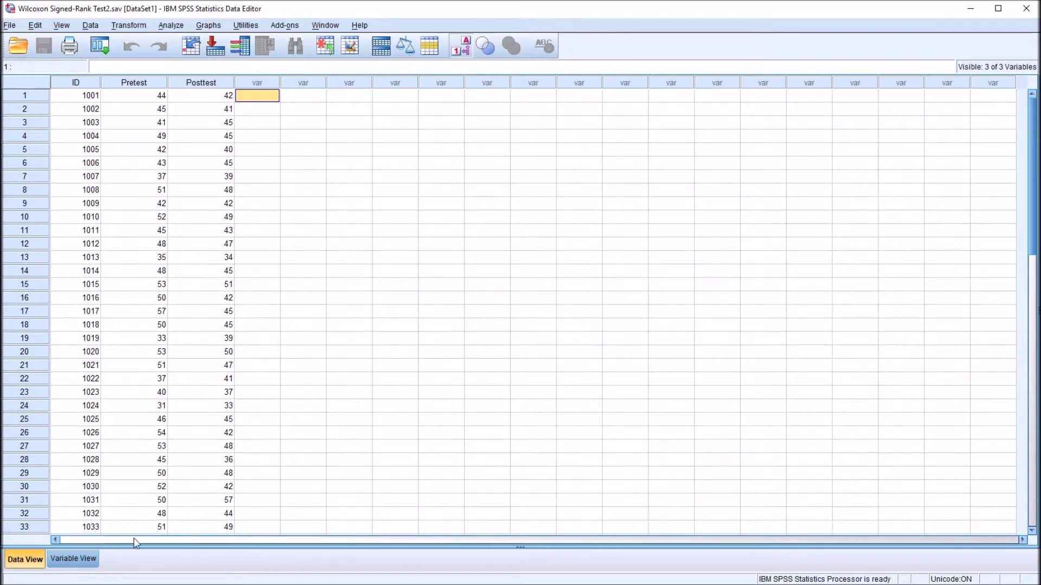
Set Pretest and Posttest to Scale measurement in Variable View, then return to Data View
left_click(82, 561)
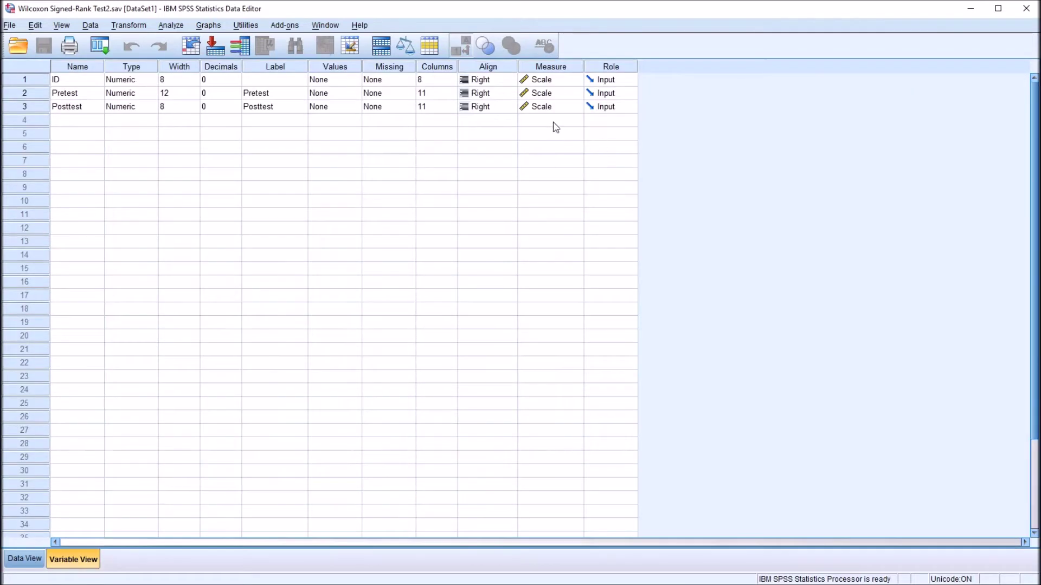
left_click(548, 98)
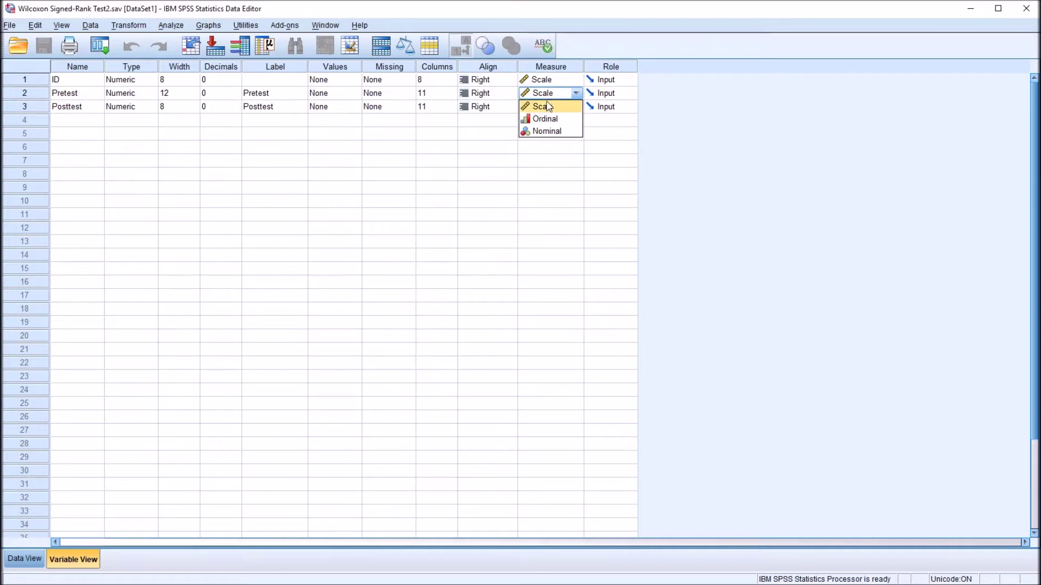
left_click(548, 106)
left_click(550, 108)
left_click(550, 121)
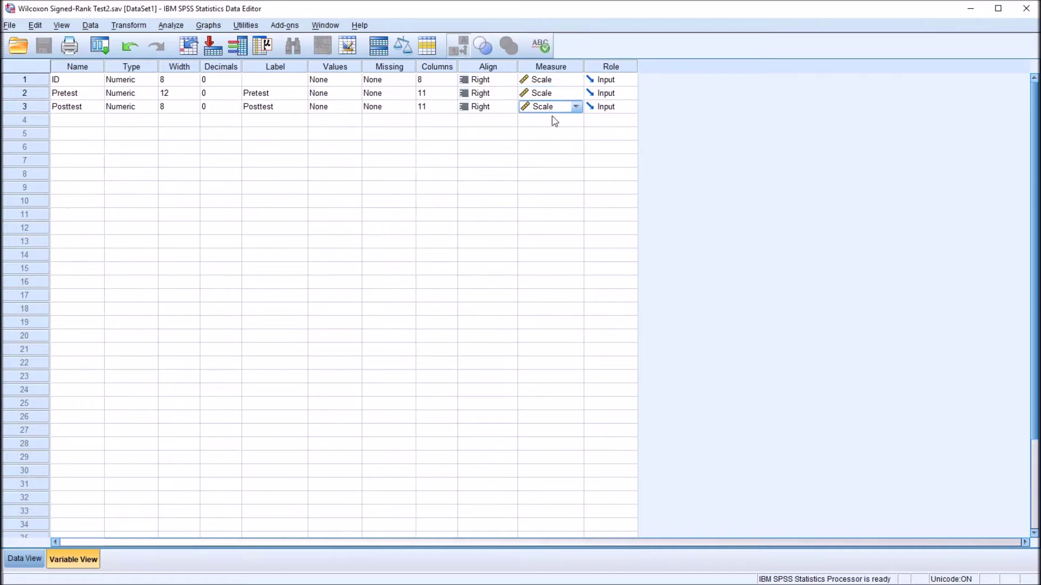
left_click(25, 559)
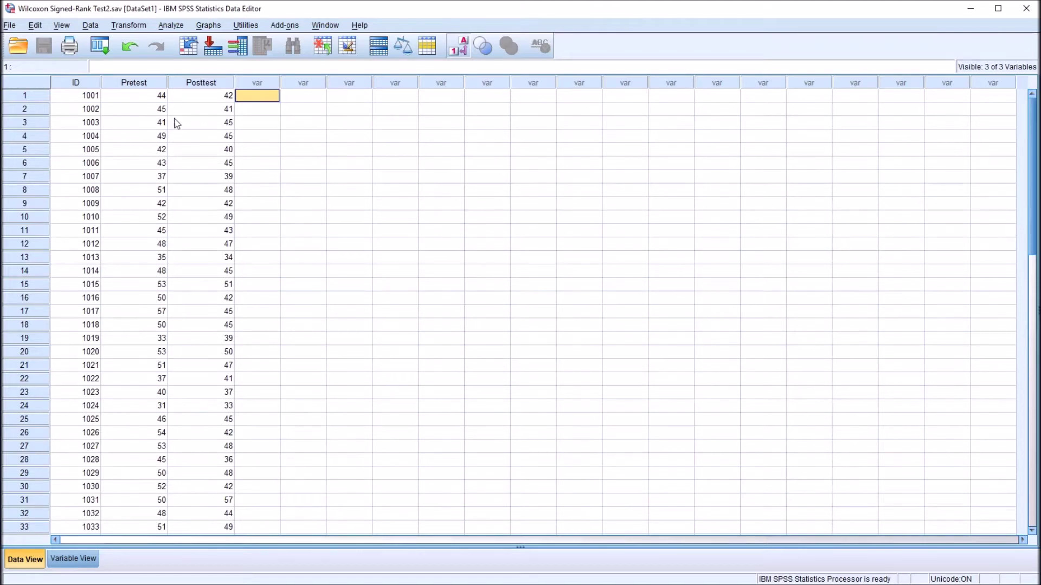
Start Descriptive Statistics > Explore with Pretest and Posttest as dependent variables
left_click(170, 26)
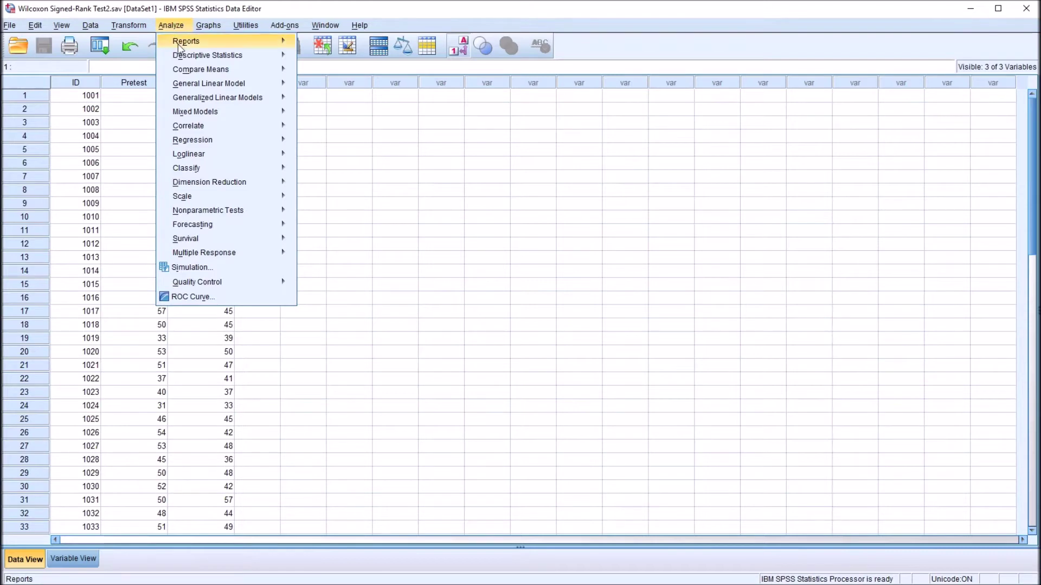
mouse_move(202, 60)
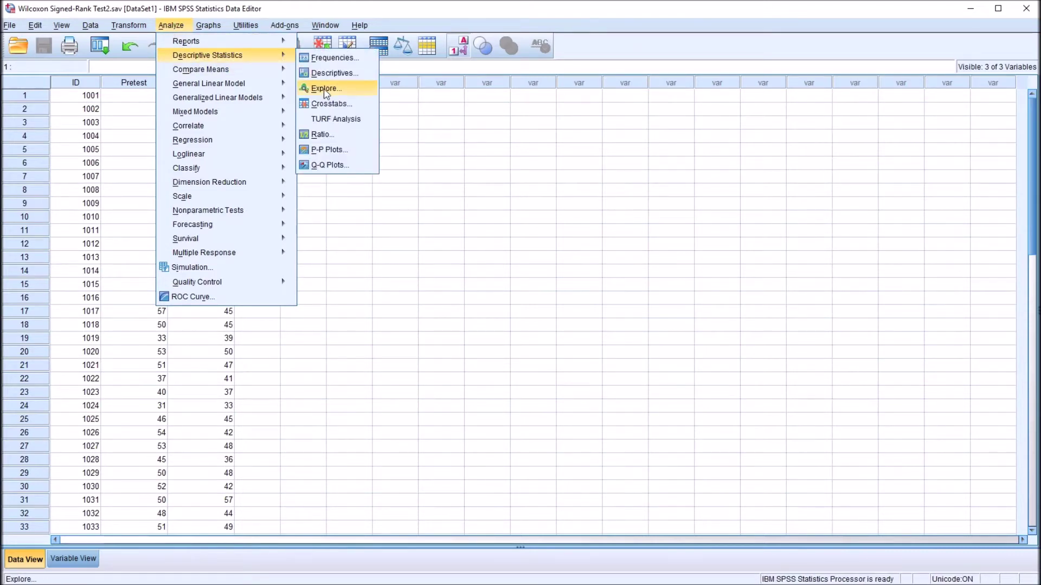
left_click(324, 89)
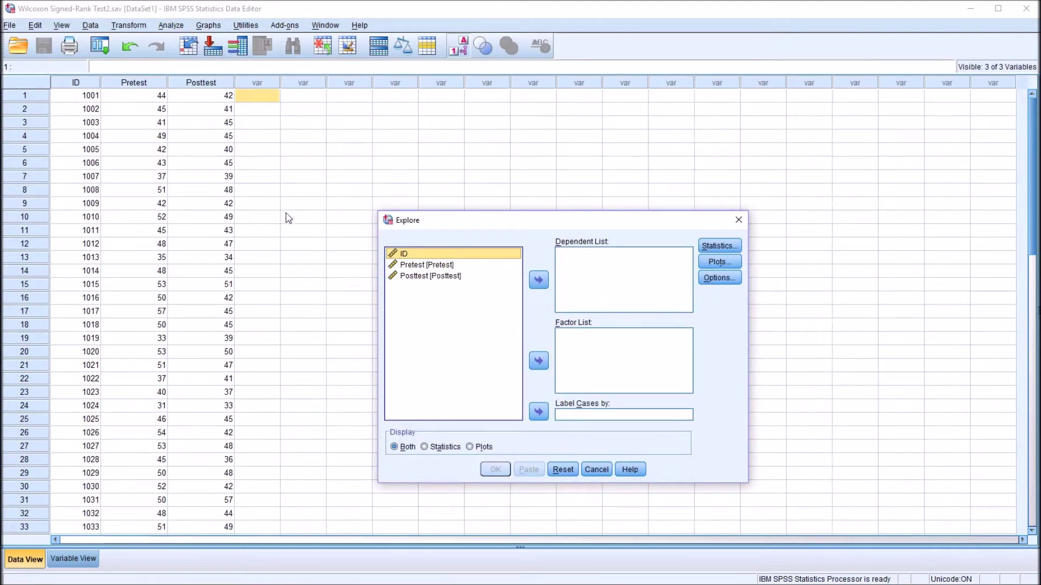
left_click_drag(406, 268, 562, 287)
left_click_drag(419, 269, 566, 275)
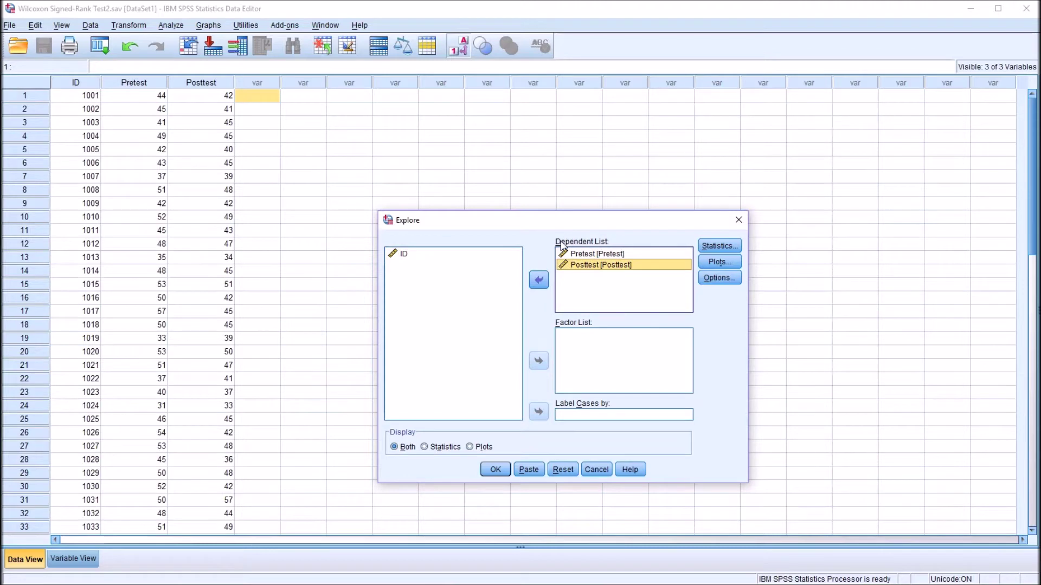
Replace stem-and-leaf with histograms and normality plots with tests, then run Explore
left_click(707, 260)
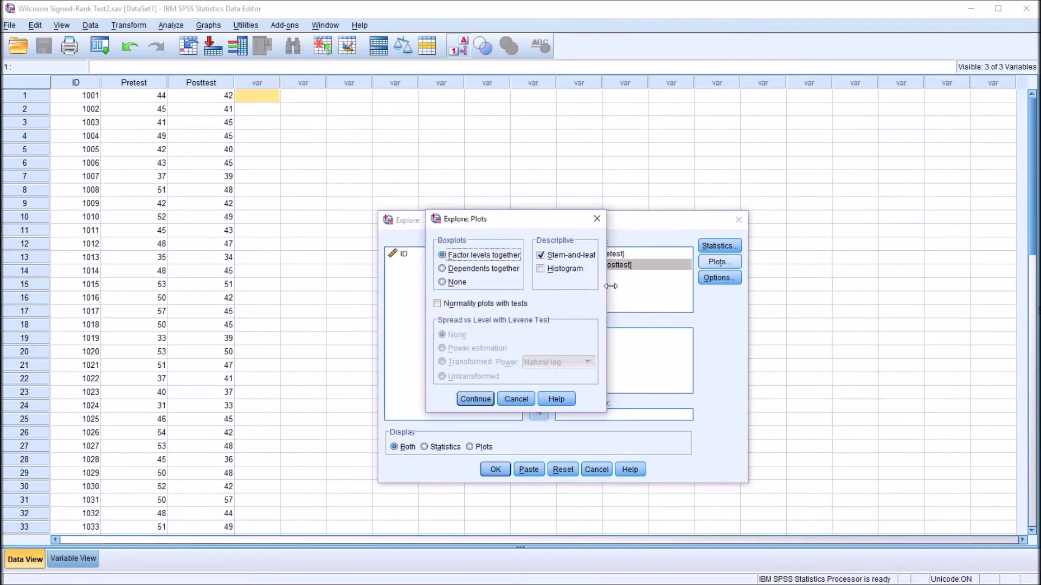
left_click(541, 255)
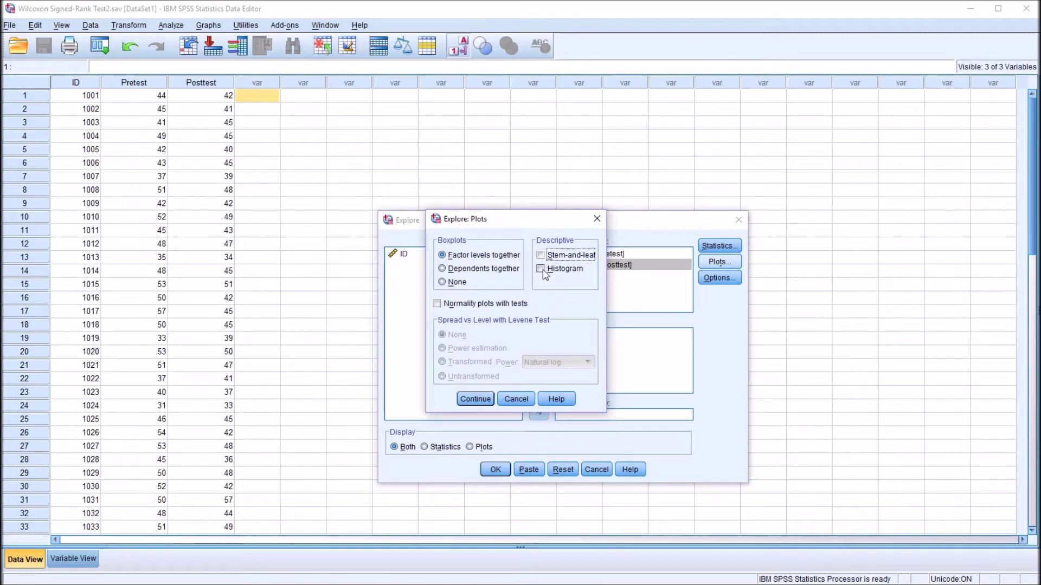
left_click(540, 269)
left_click(438, 304)
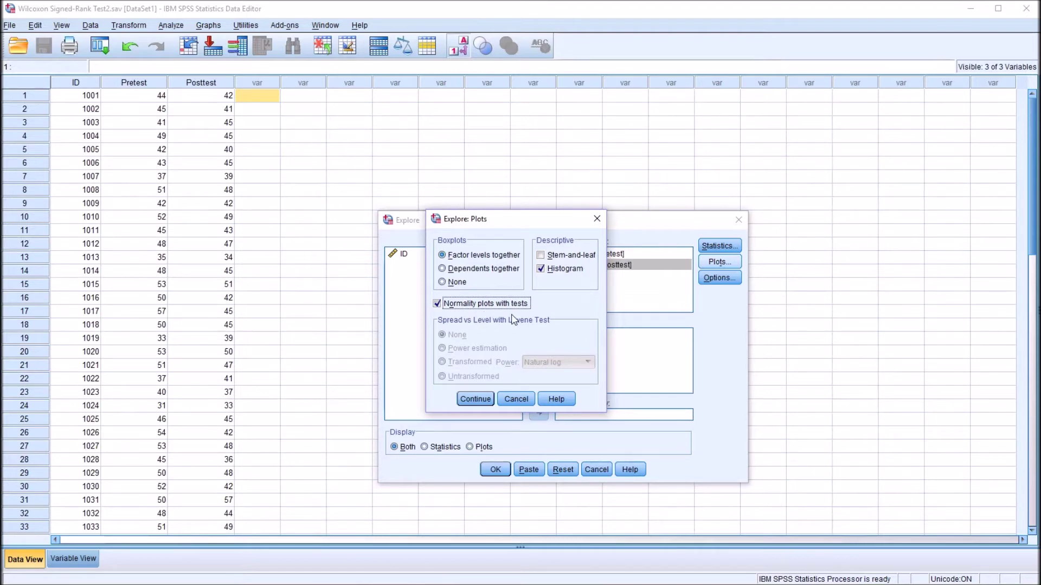
left_click(475, 401)
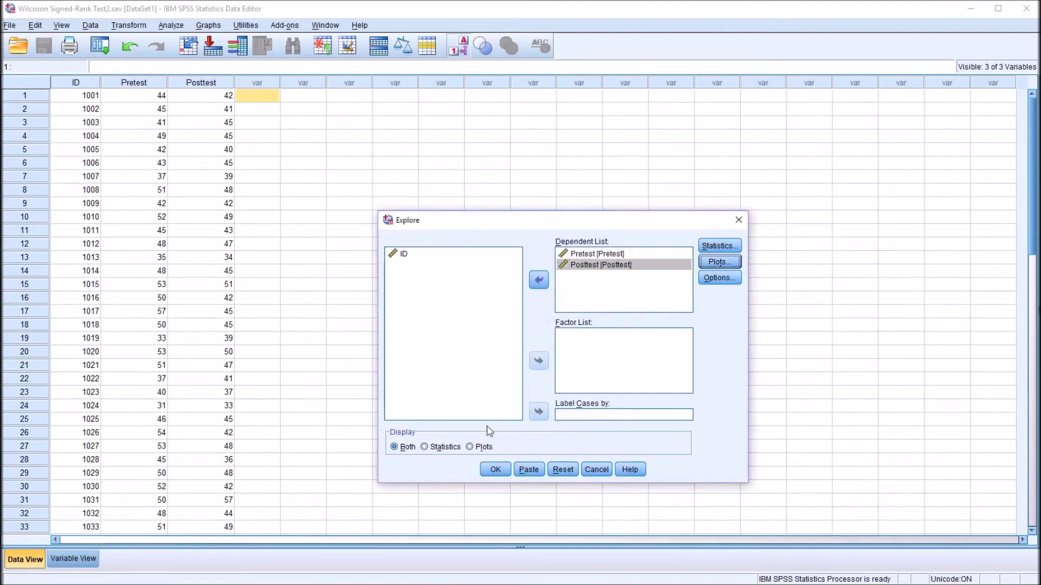
left_click(495, 471)
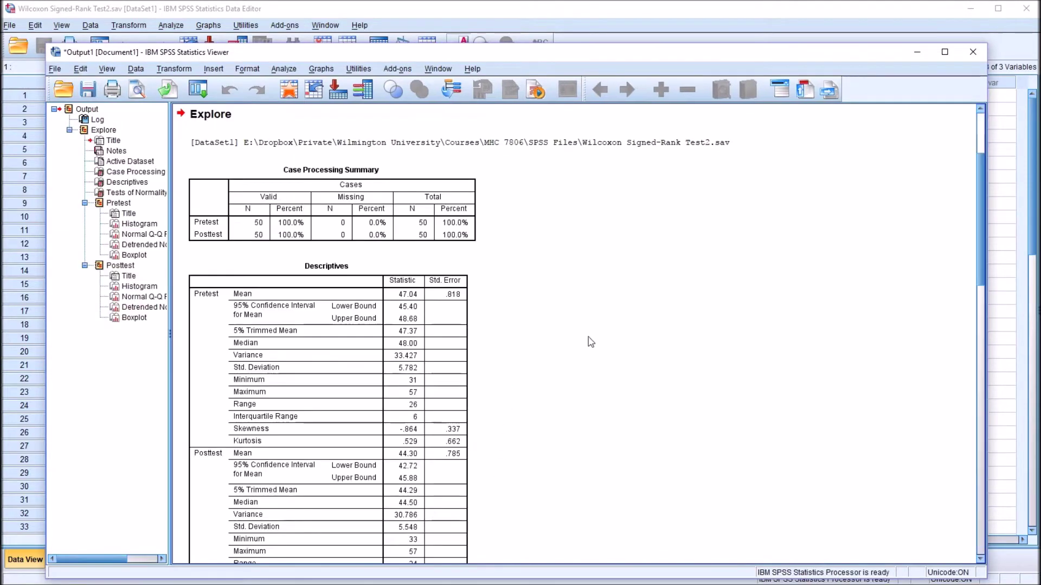
Scroll through the Explore descriptives, normality tests and histograms, then bring back the Data Editor
left_click_drag(981, 196, 979, 234)
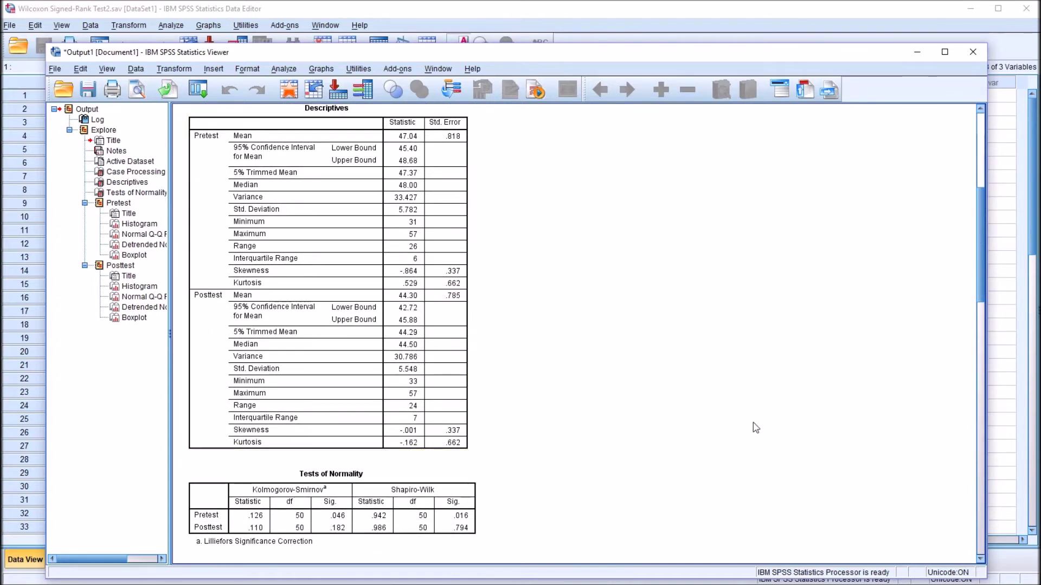
left_click_drag(980, 300, 976, 340)
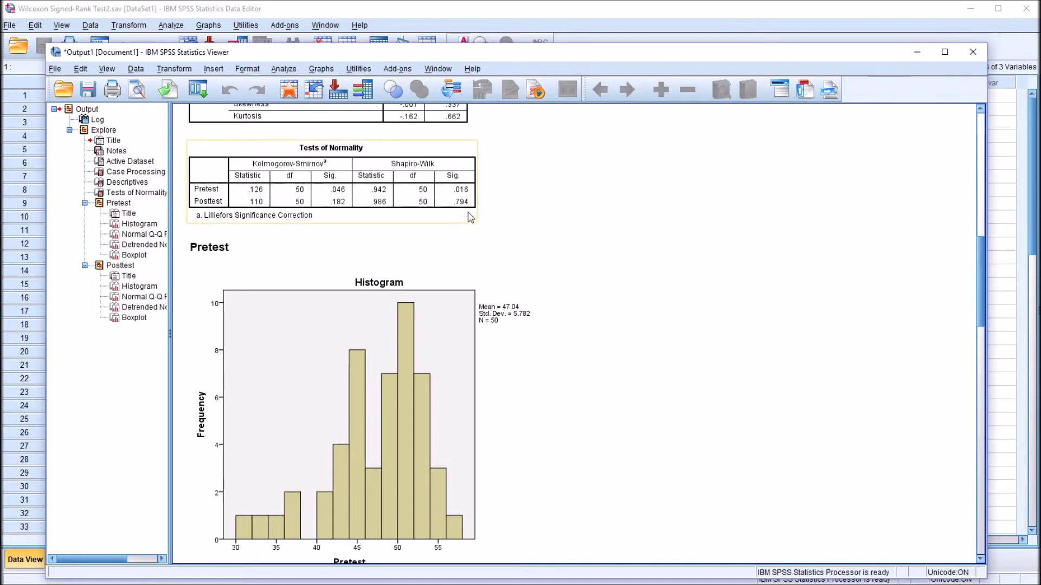
scroll(633, 356, "down", 3)
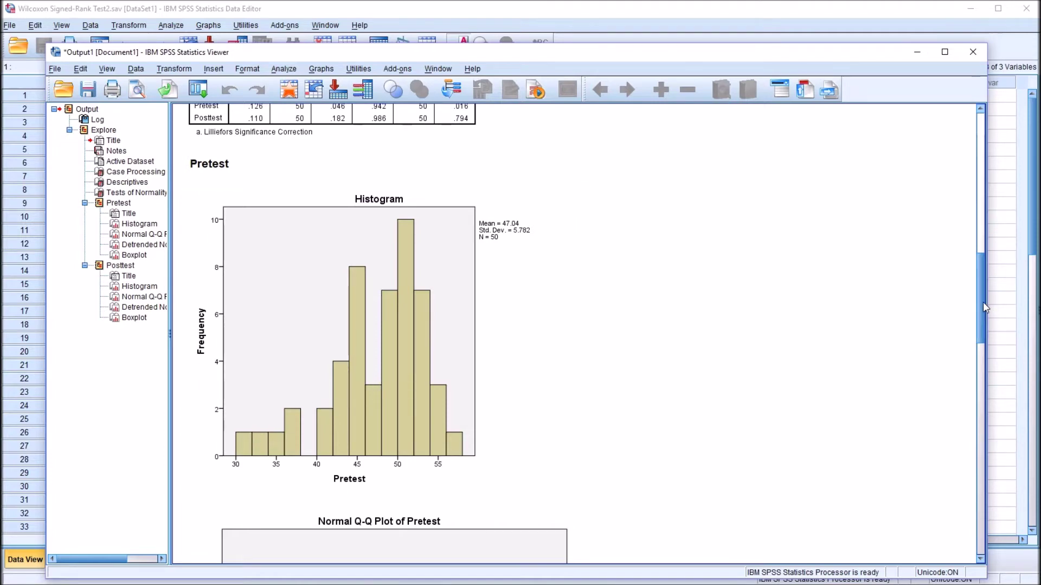
left_click_drag(981, 301, 978, 425)
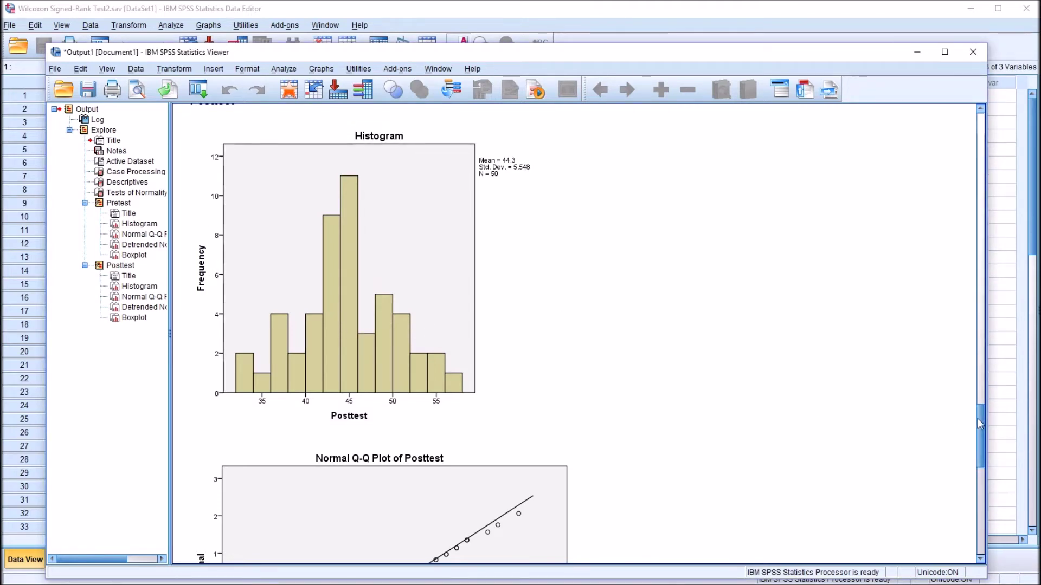
left_click_drag(979, 420, 979, 218)
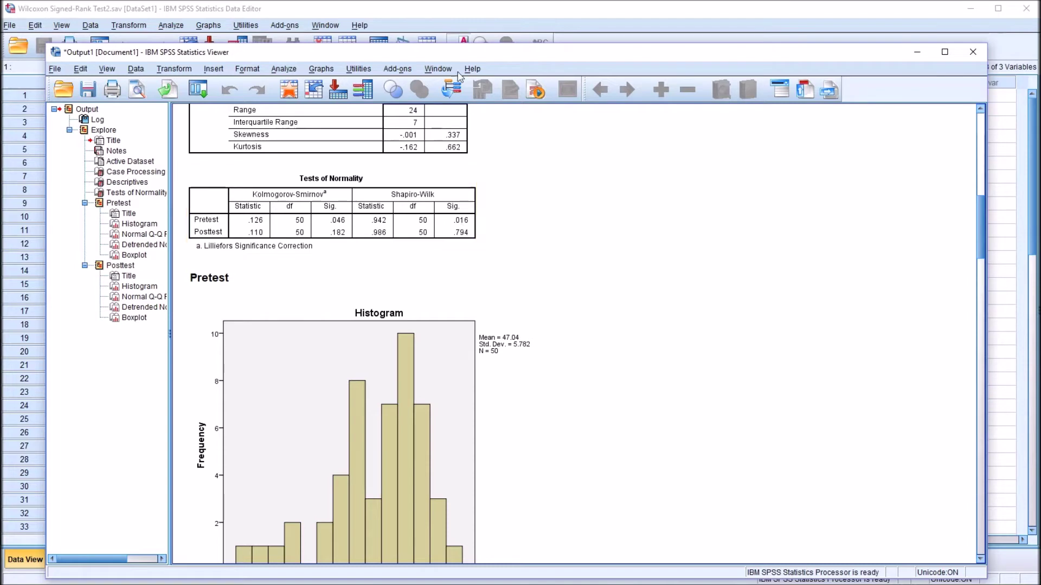
left_click(418, 8)
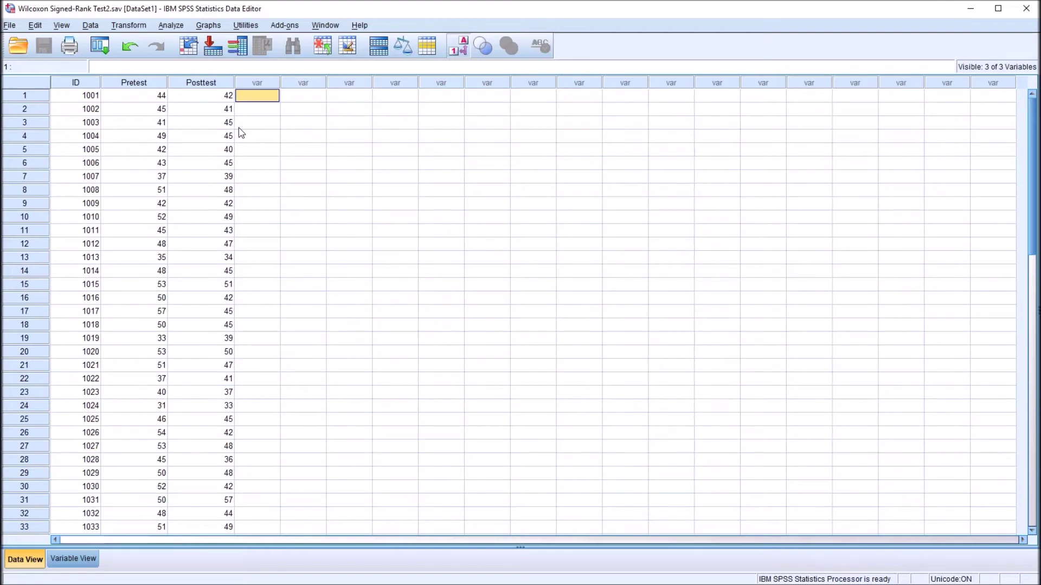
left_click_drag(1031, 162, 1015, 146)
left_click(195, 86)
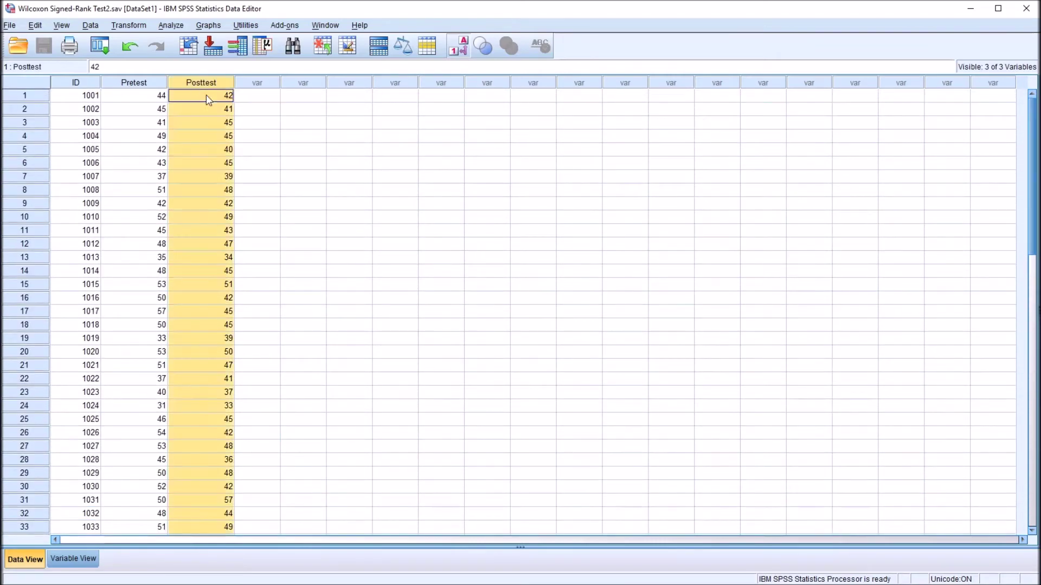
left_click(134, 86)
left_click(253, 100)
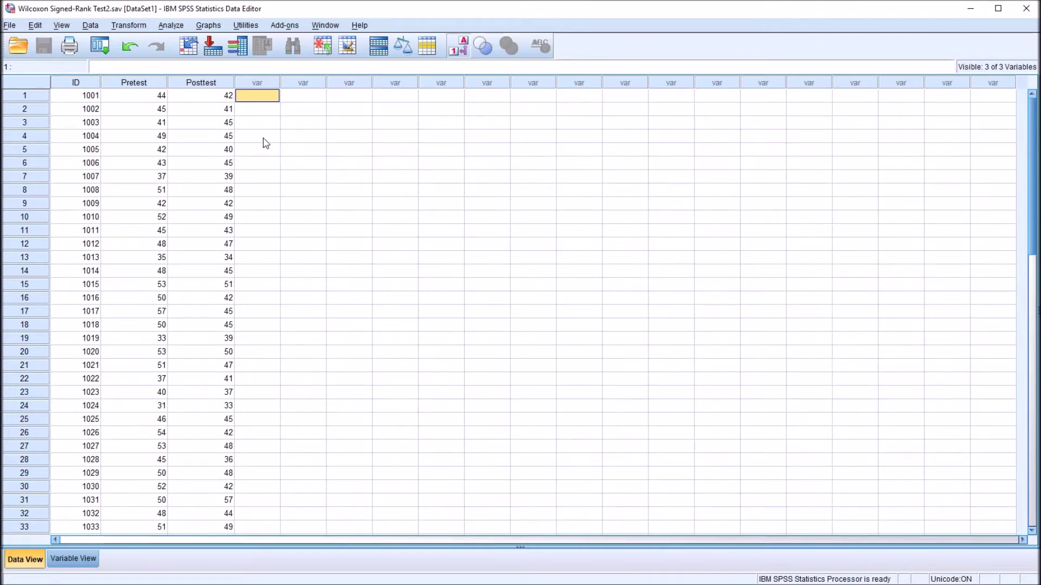
left_click(135, 86)
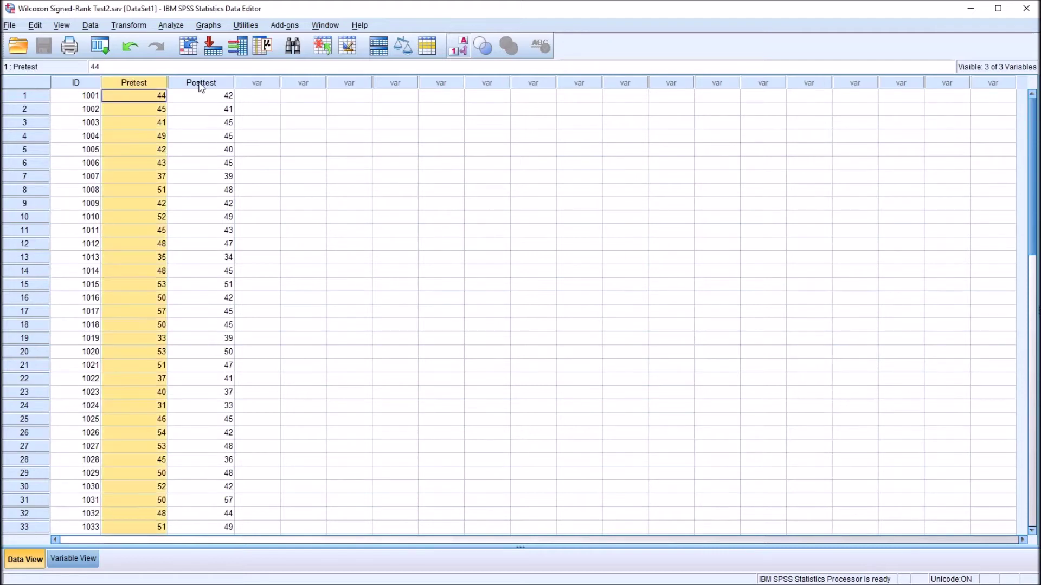
left_click(201, 84)
left_click(263, 99)
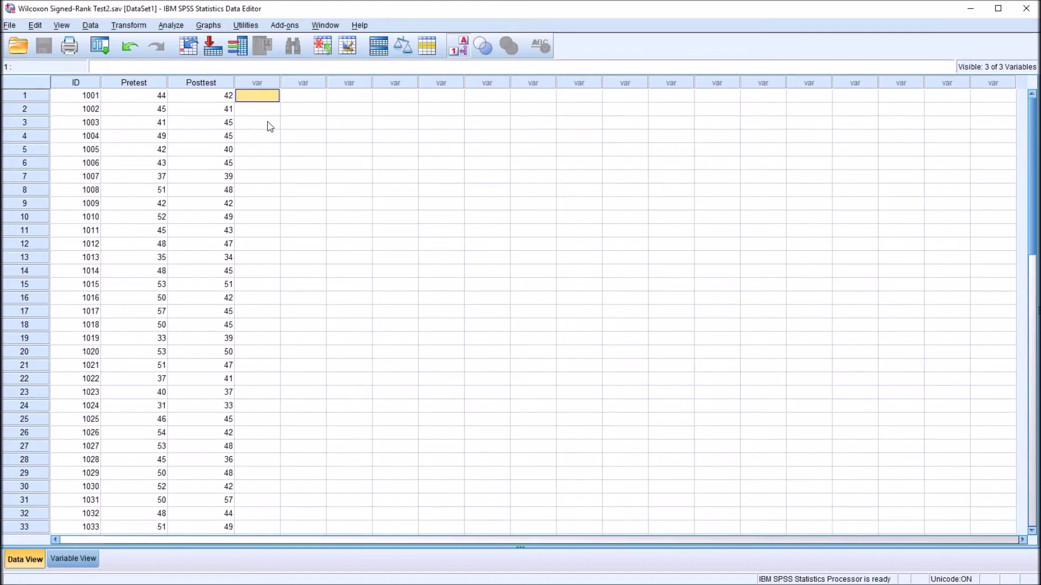
left_click(137, 83)
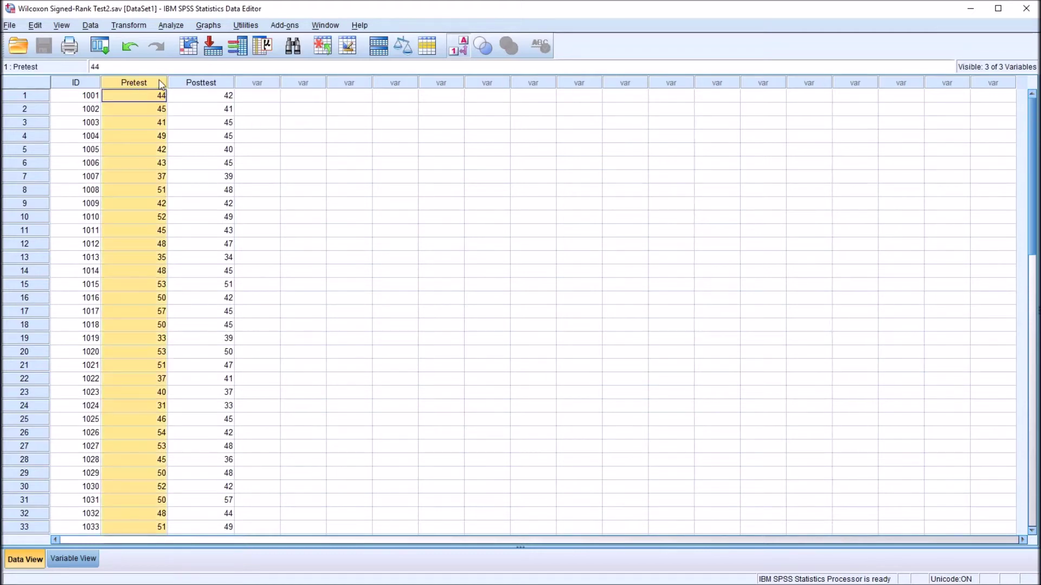
left_click(193, 83)
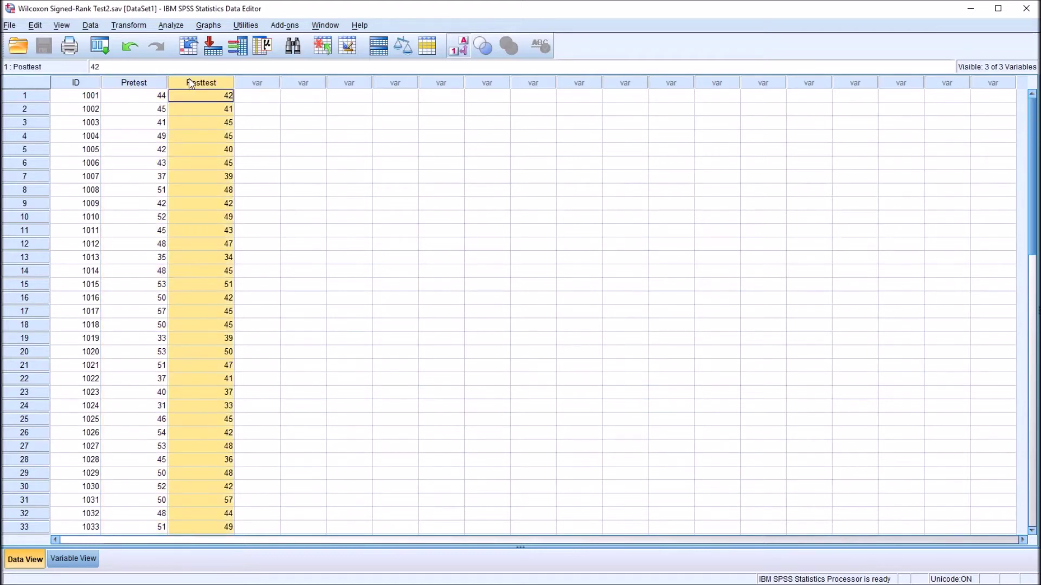
left_click(253, 98)
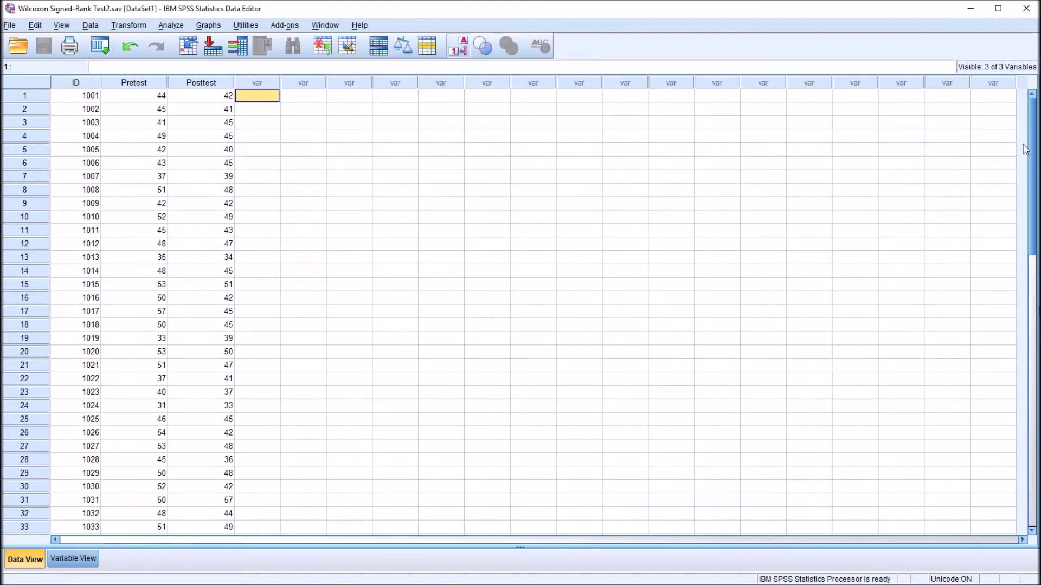
left_click_drag(1032, 149, 1008, 143)
left_click(41, 101)
left_click(119, 98)
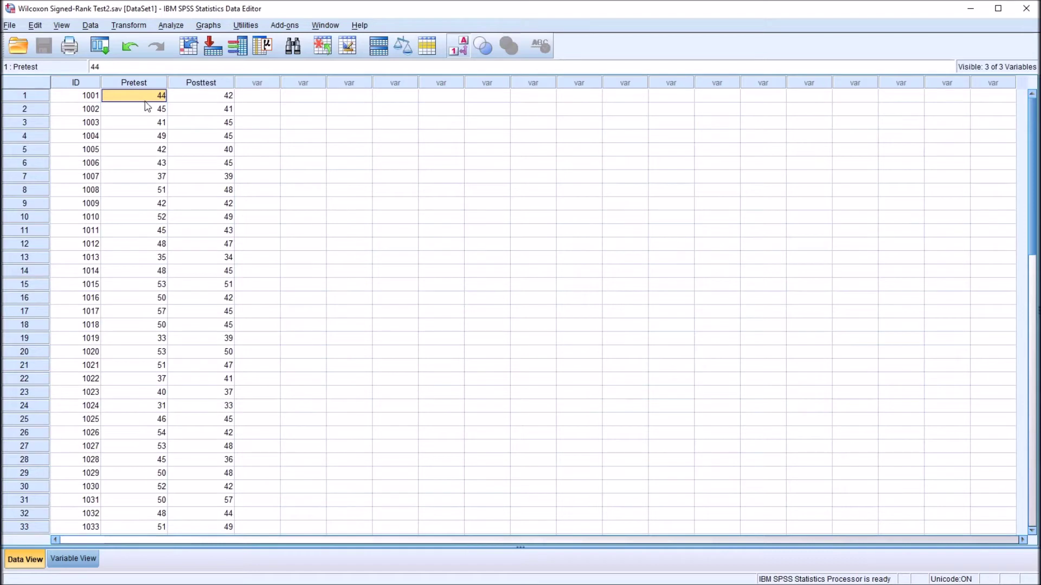
left_click(179, 97)
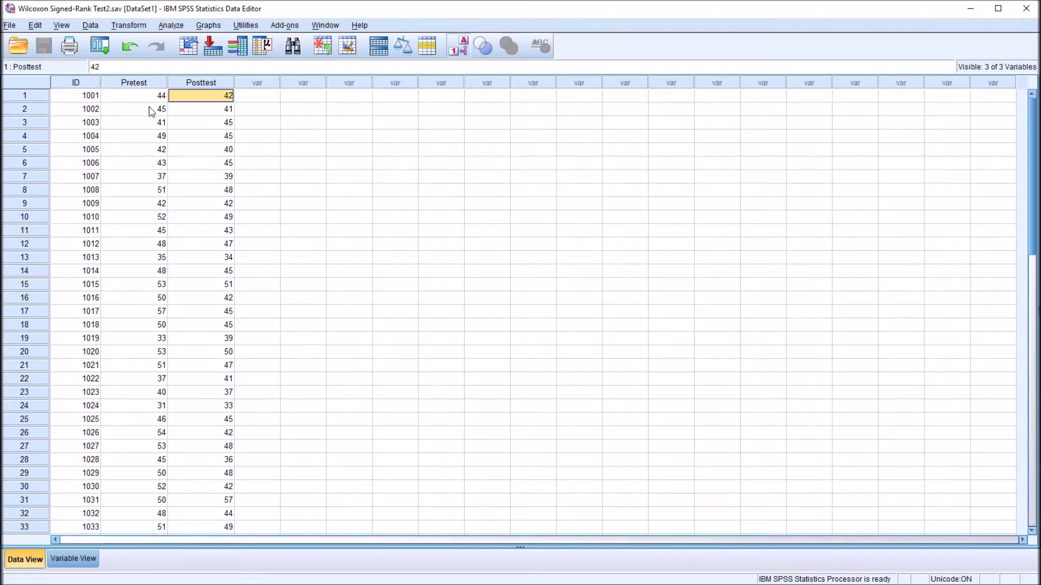
left_click(88, 99)
left_click(191, 98)
left_click(126, 100)
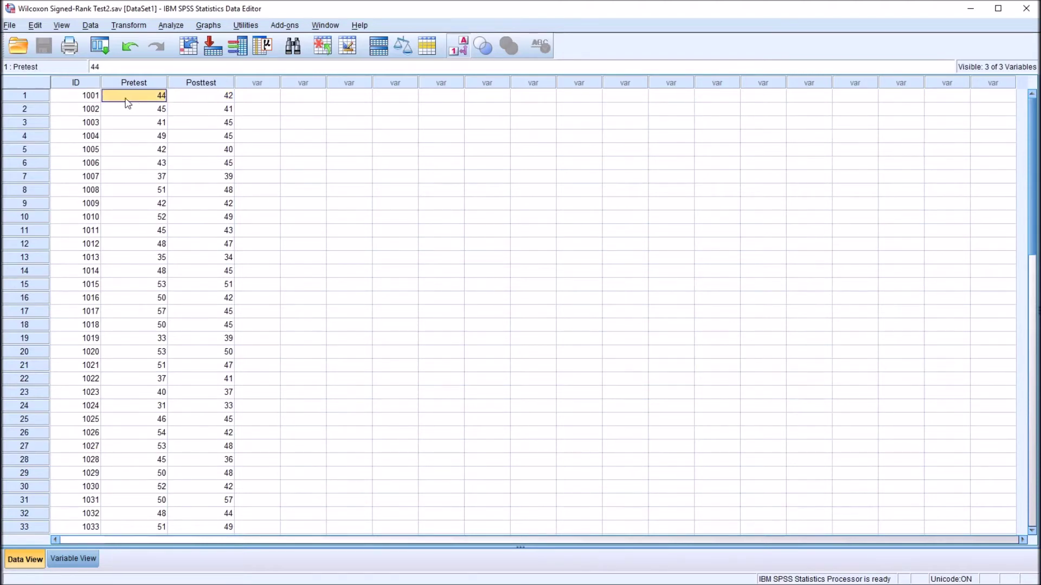
left_click(206, 97)
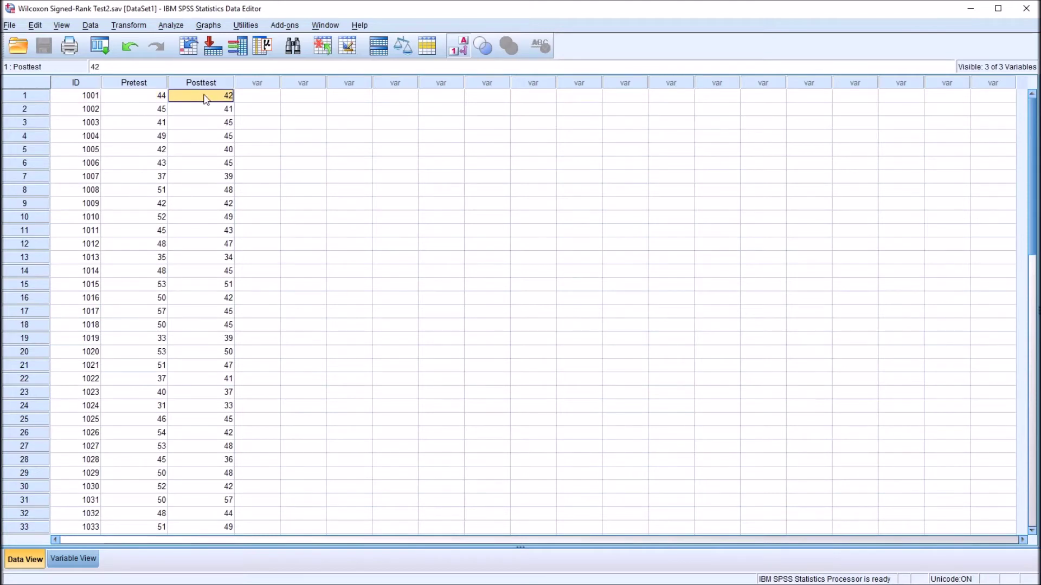
left_click(156, 99)
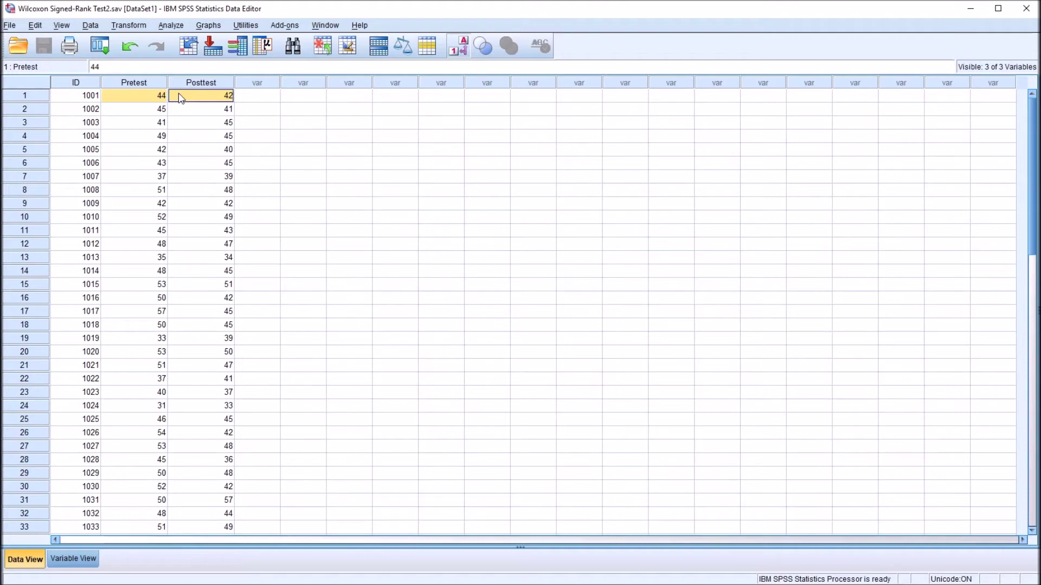
left_click(185, 110)
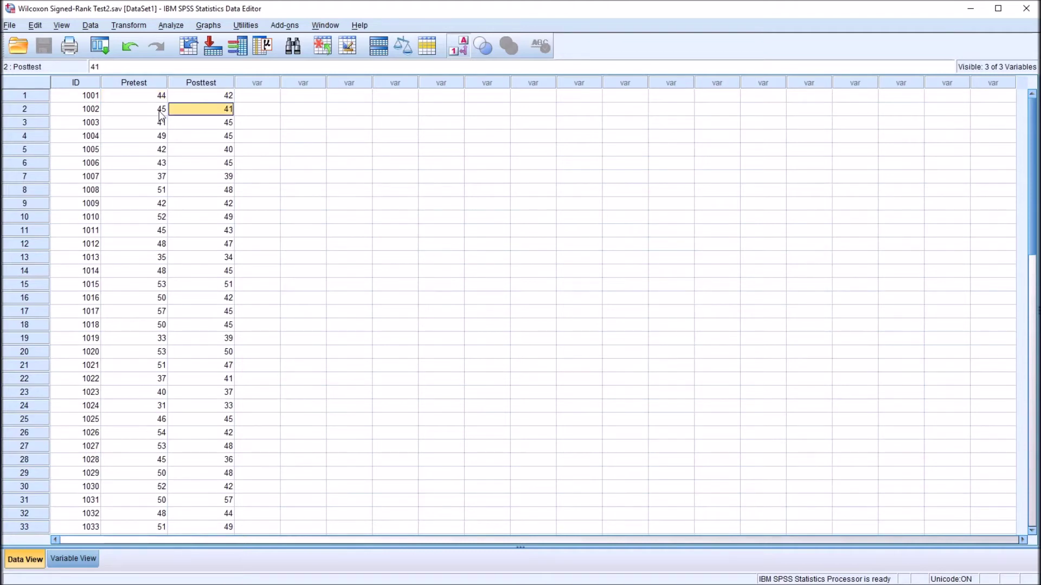
left_click(38, 109)
left_click(36, 124)
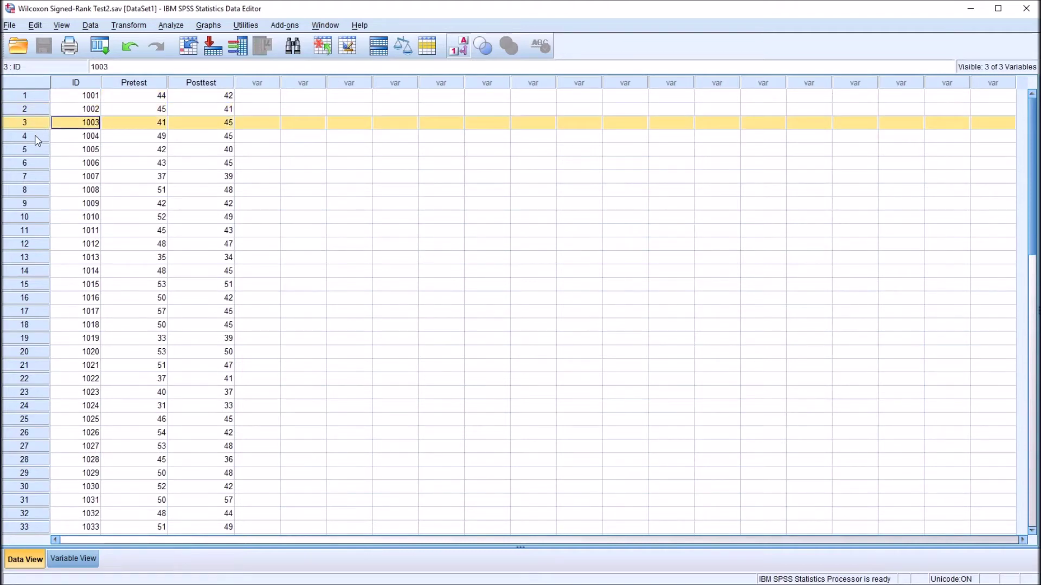
left_click(35, 137)
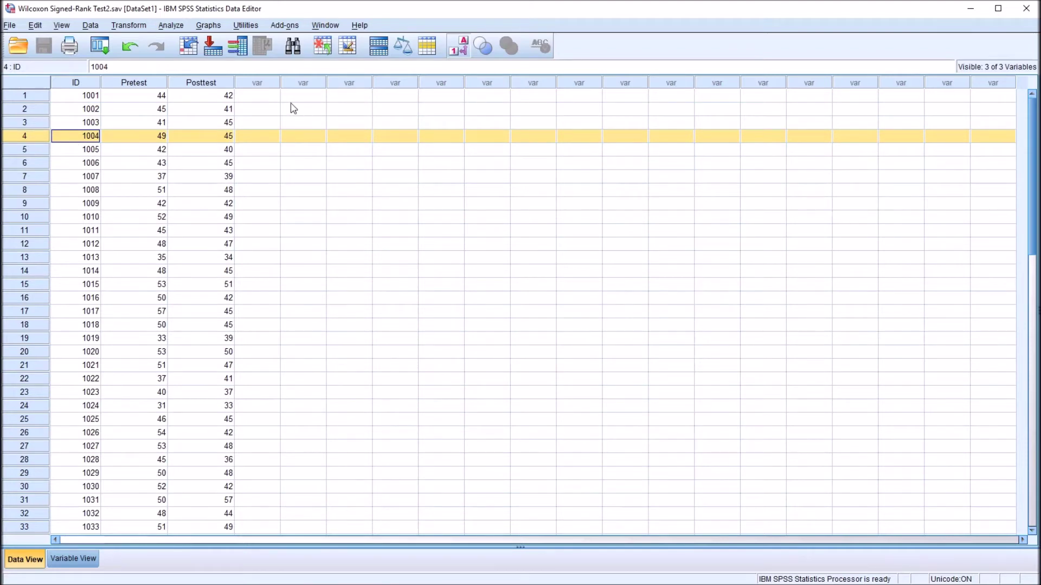
left_click(269, 97)
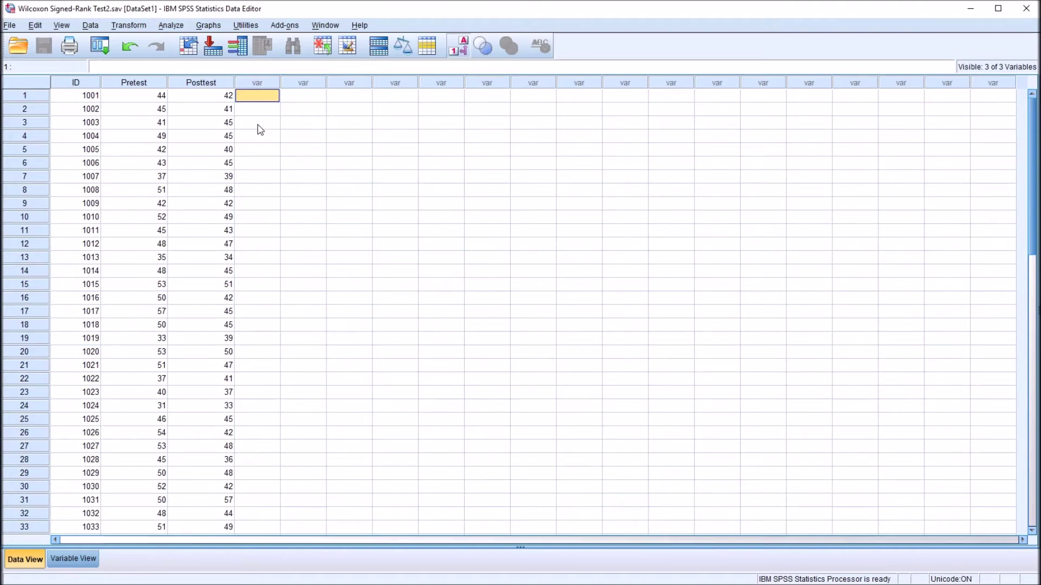
left_click(137, 86)
left_click(197, 85)
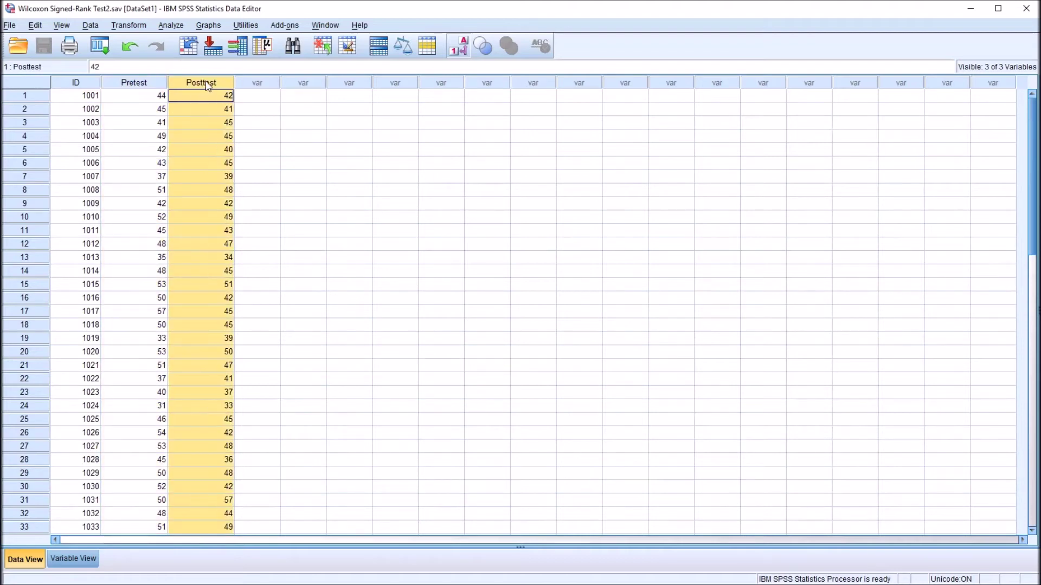
left_click(248, 99)
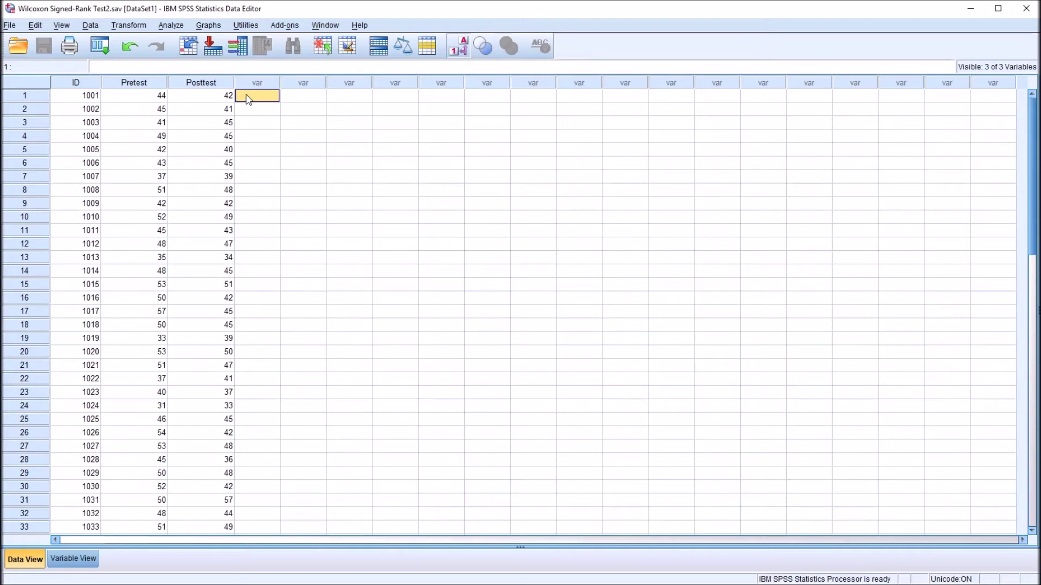
left_click(129, 25)
Compute a target variable Difference with the expression Pretest - Posttest
left_click(148, 40)
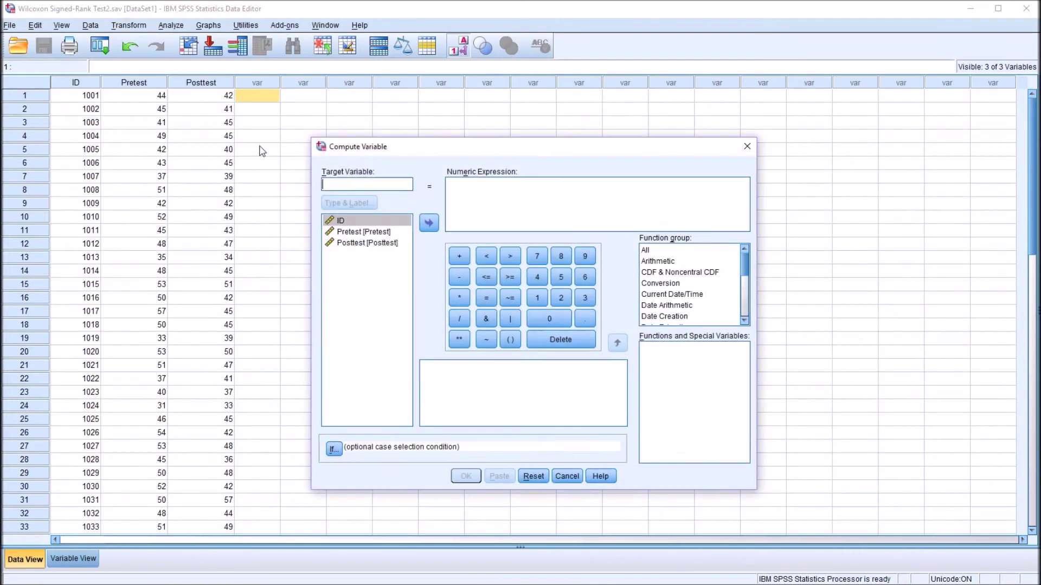
left_click(354, 187)
type("Difference")
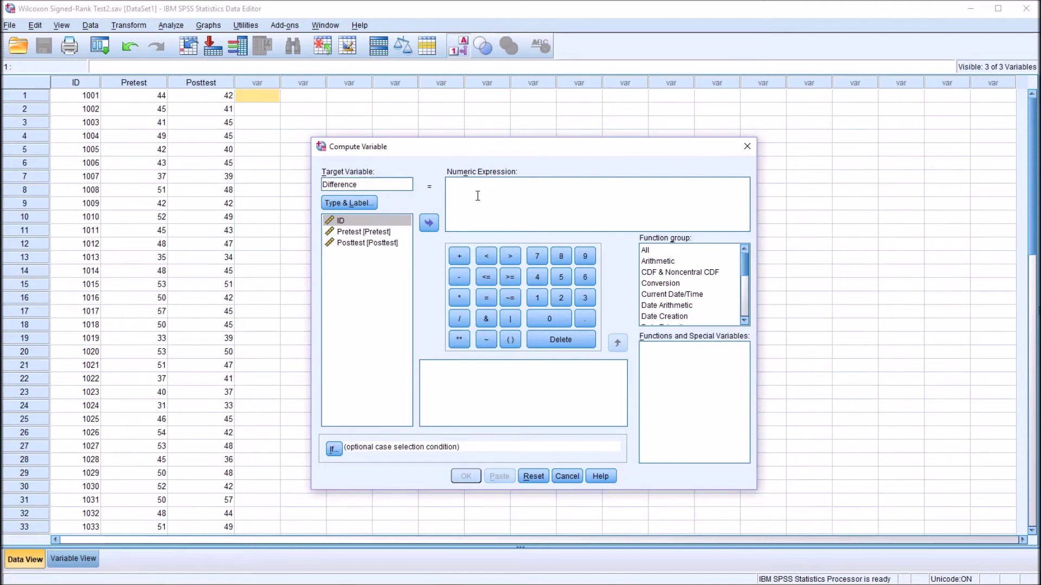
left_click(480, 194)
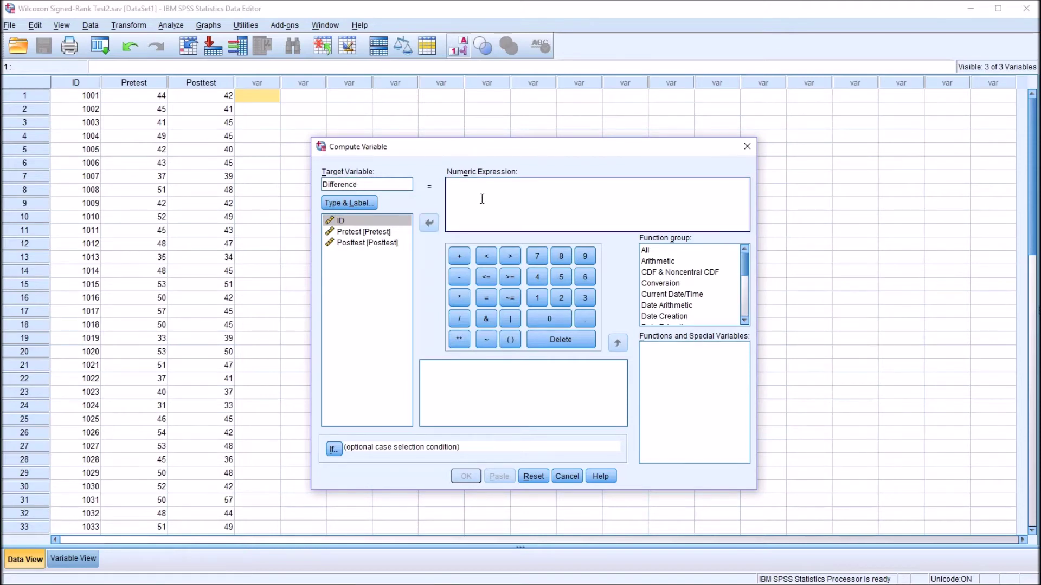
left_click_drag(366, 232, 466, 200)
left_click(459, 277)
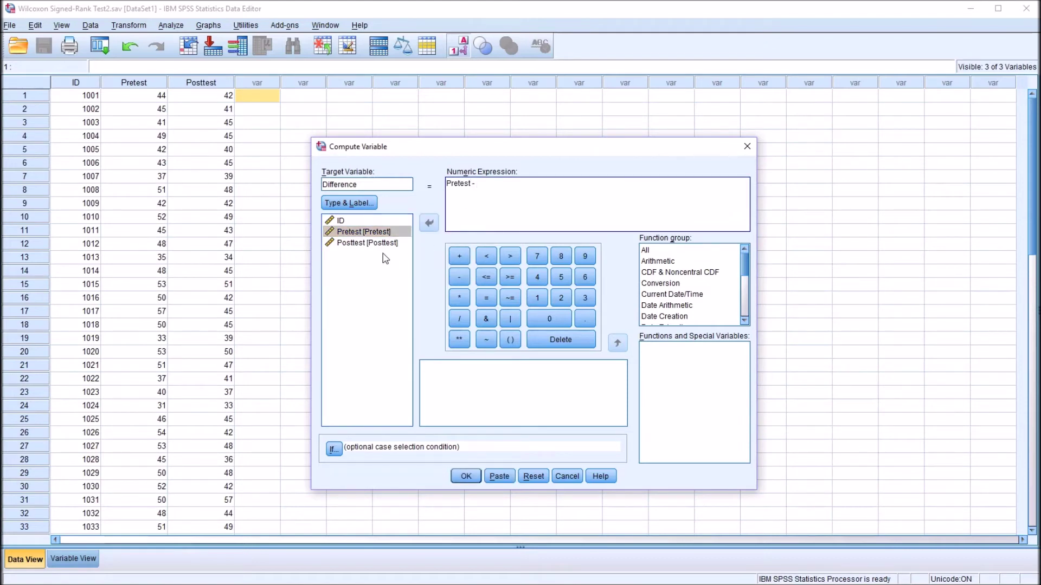
left_click_drag(383, 243, 488, 194)
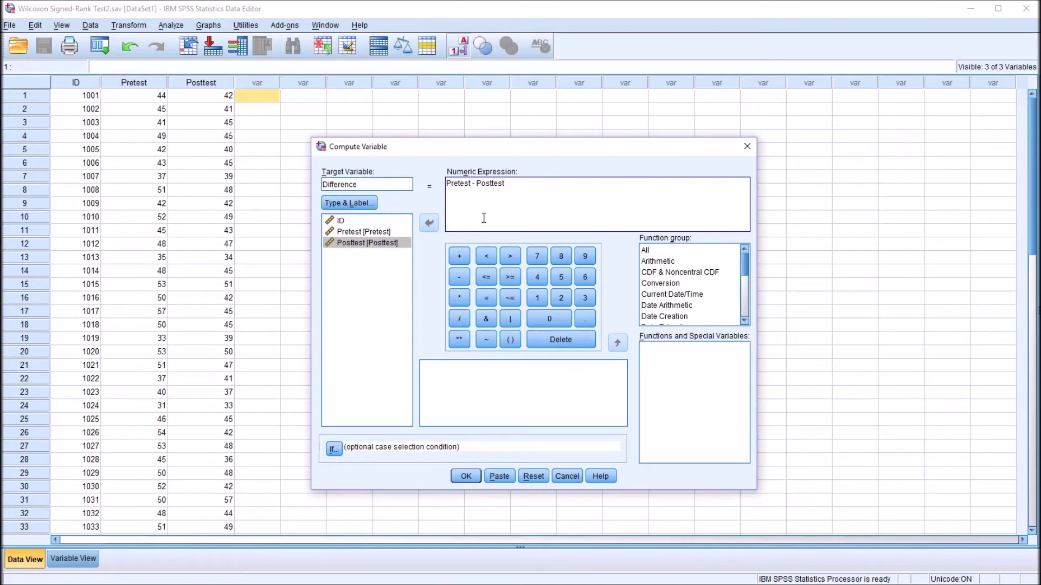
left_click(465, 477)
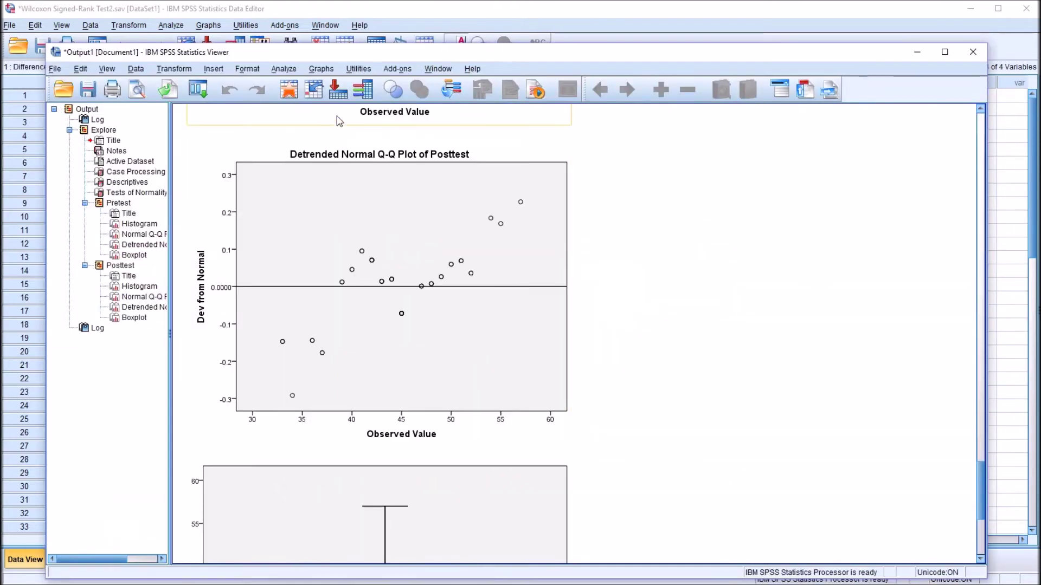
Check the new Difference column in the data grid, then open the Graphs menu
left_click(331, 13)
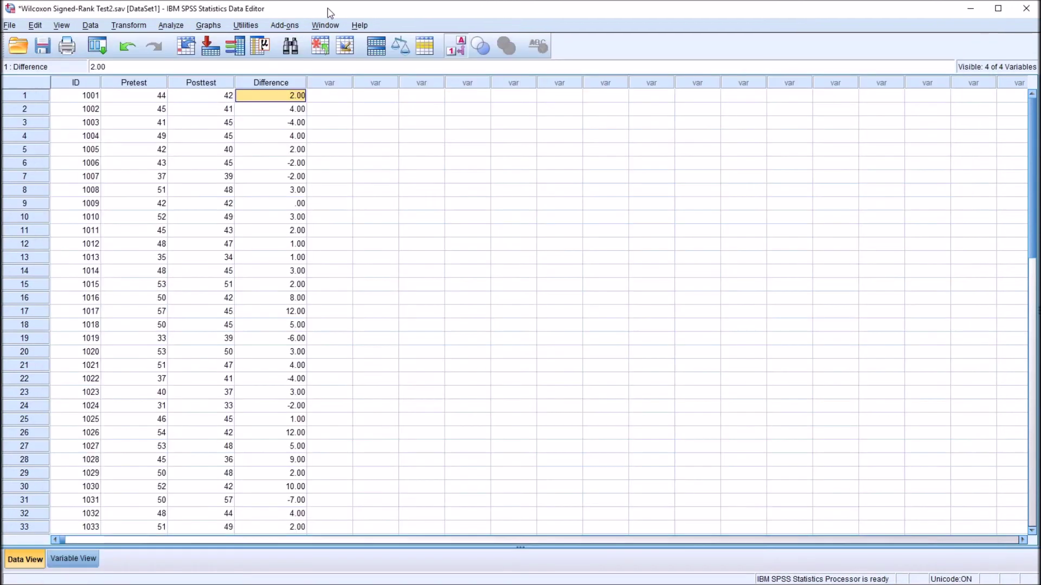
left_click(273, 84)
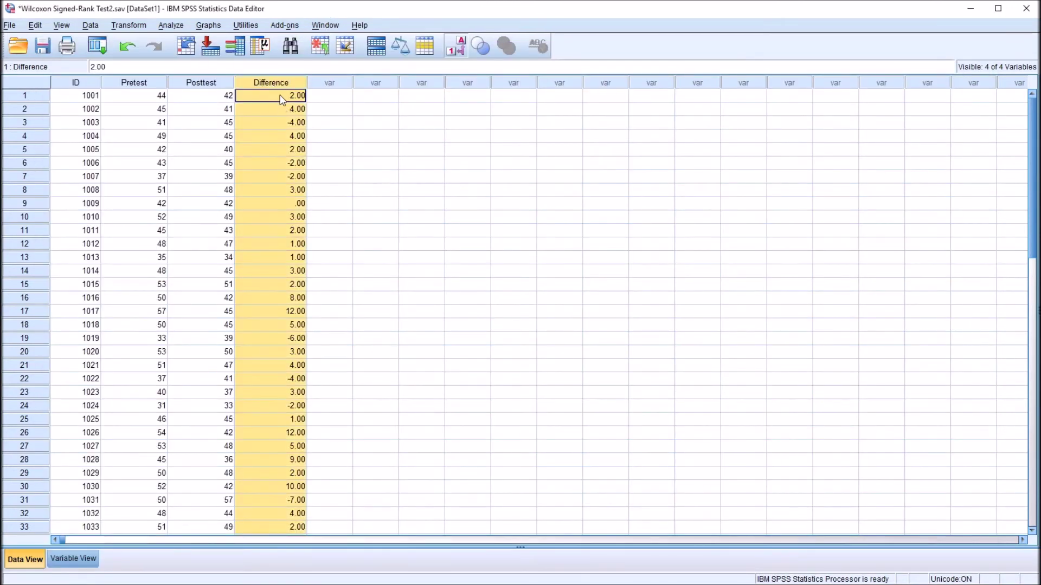
left_click(275, 102)
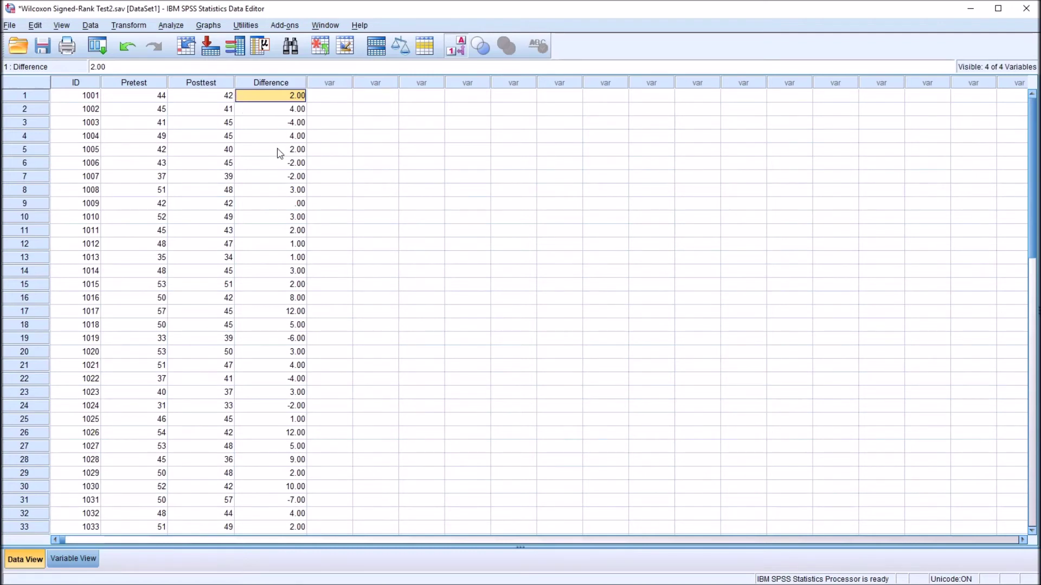
left_click(208, 25)
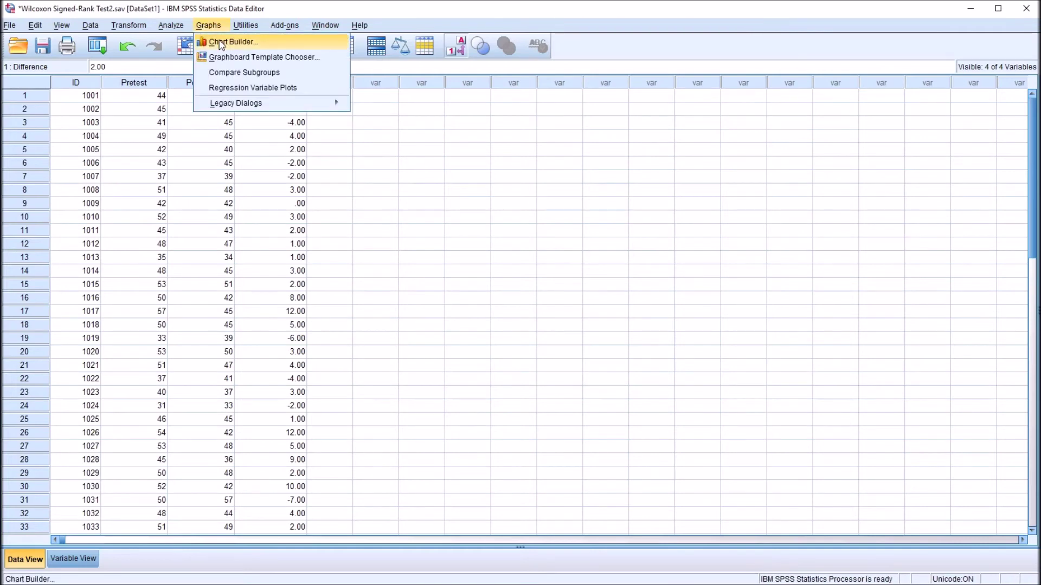
Build a 1-D boxplot with Difference on its axis in Chart Builder and view the output
left_click(222, 44)
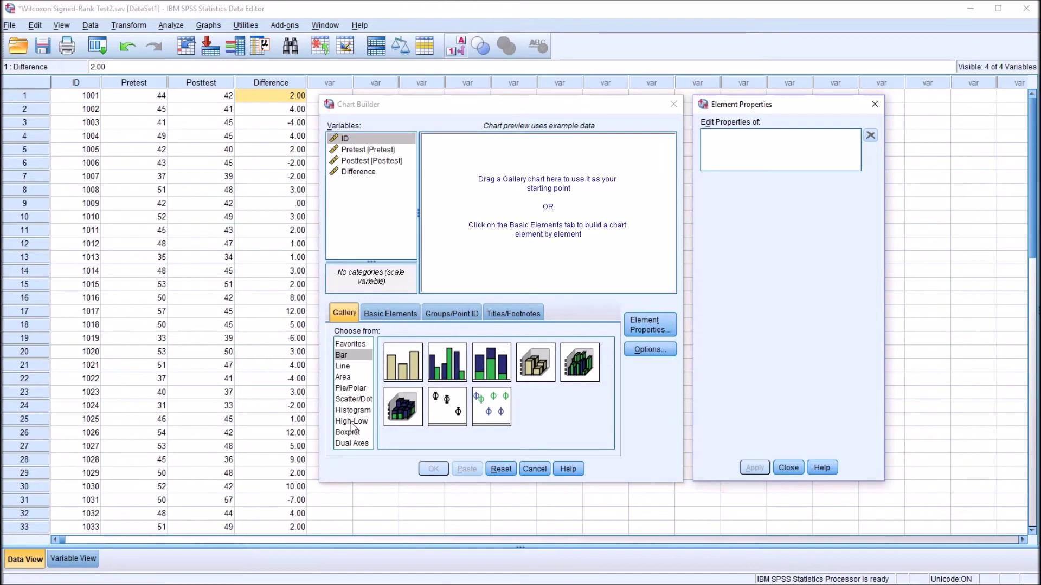
left_click(347, 434)
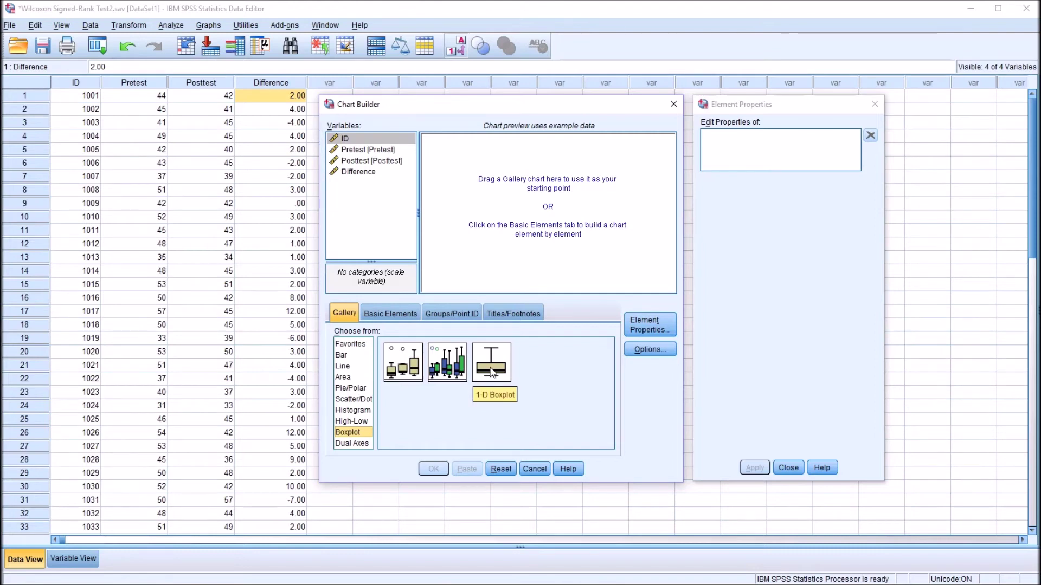
left_click_drag(490, 372, 534, 228)
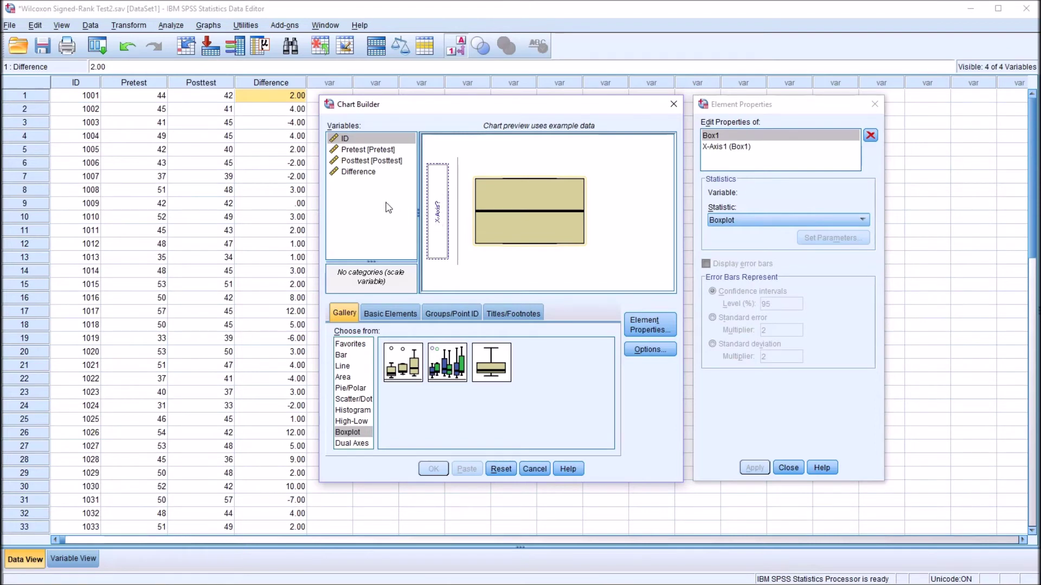
left_click_drag(353, 171, 389, 189)
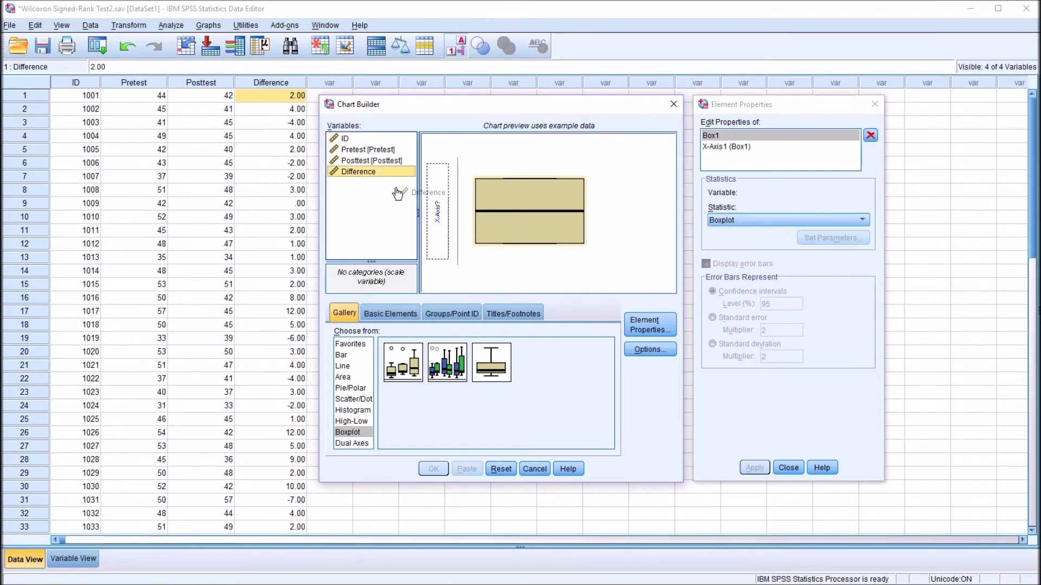
left_click_drag(399, 194, 439, 217)
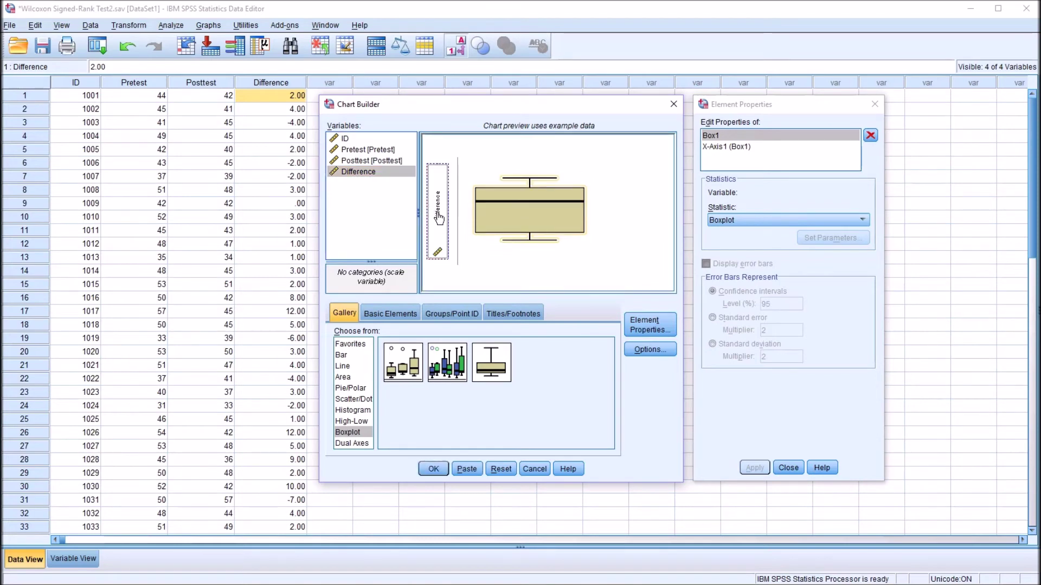
left_click(433, 469)
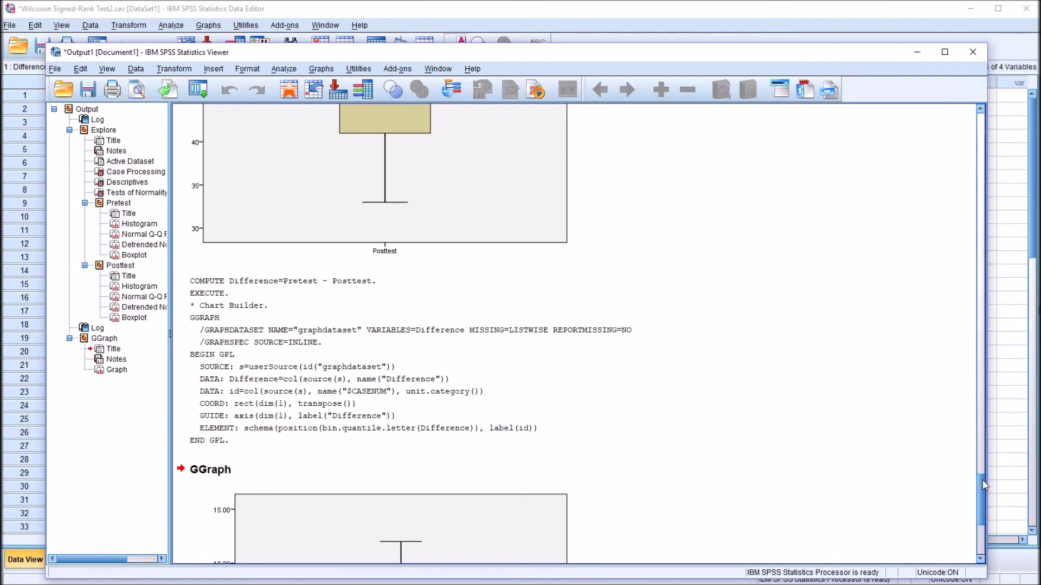
left_click_drag(982, 479, 980, 507)
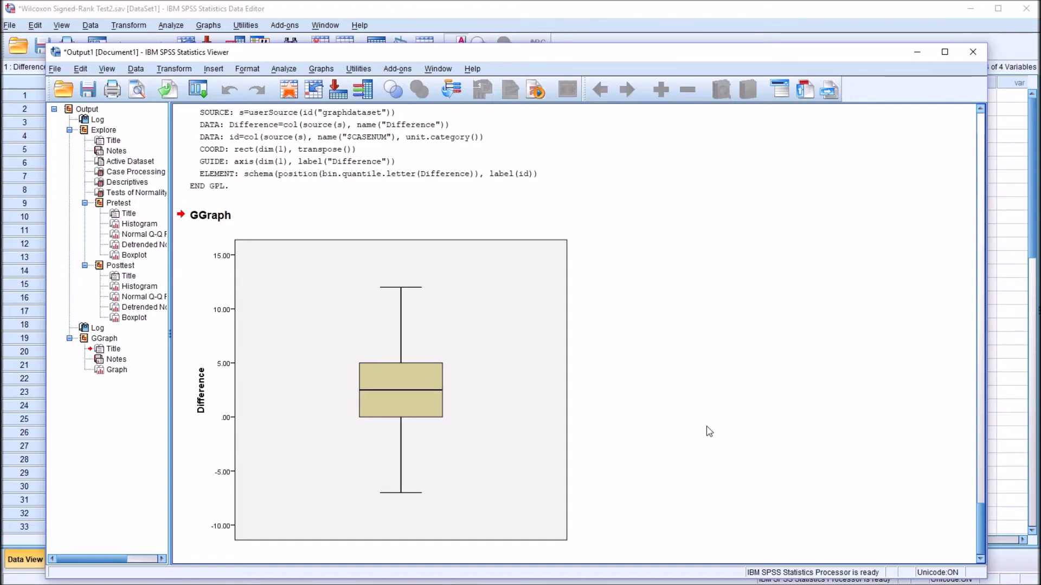
left_click(542, 370)
Open Nonparametric Tests > Legacy Dialogs > 2 Related Samples and bring it into full view
left_click(283, 69)
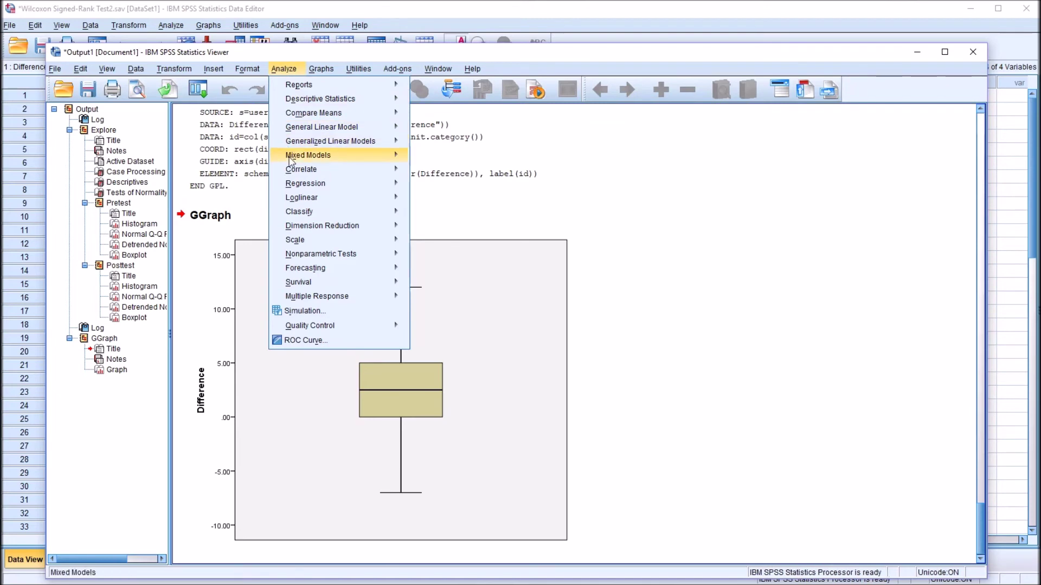
mouse_move(325, 259)
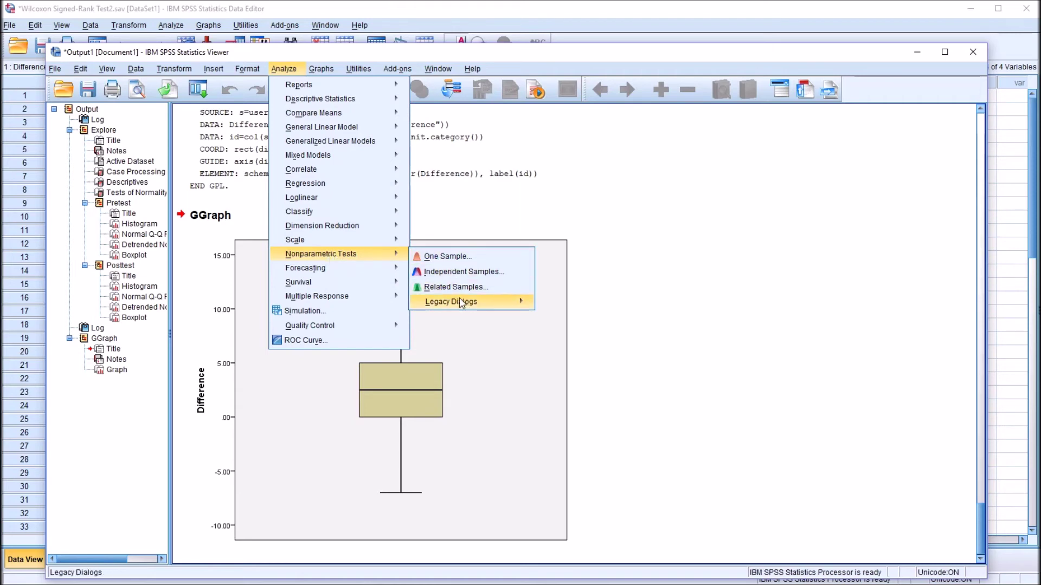
mouse_move(462, 303)
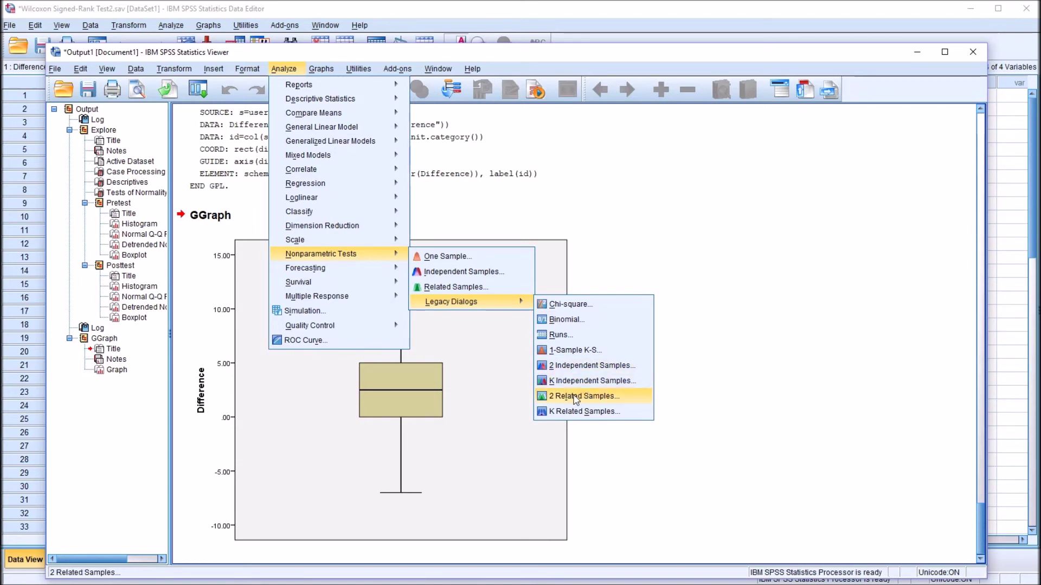
left_click(573, 396)
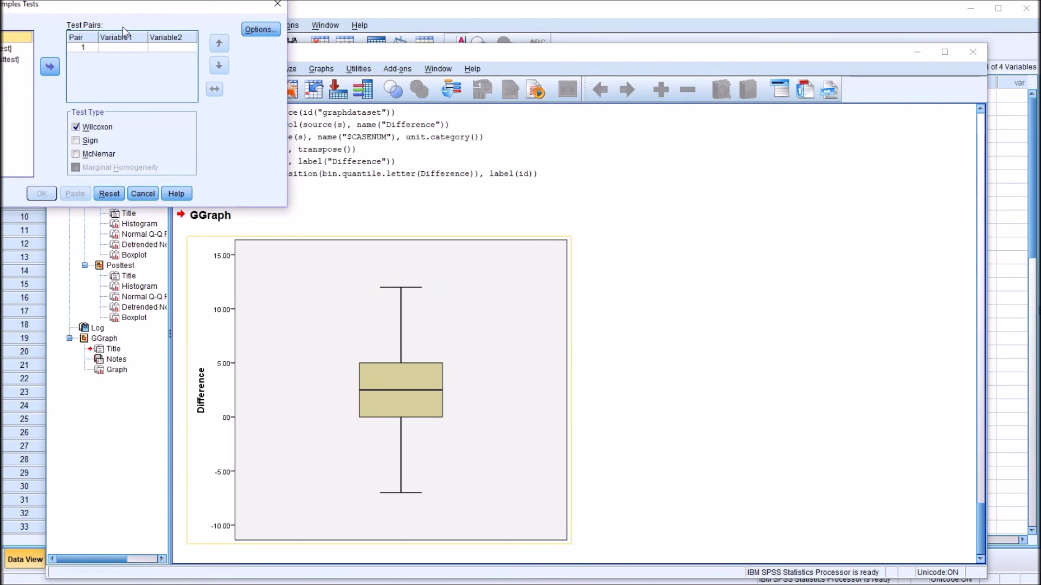
left_click_drag(119, 22, 499, 229)
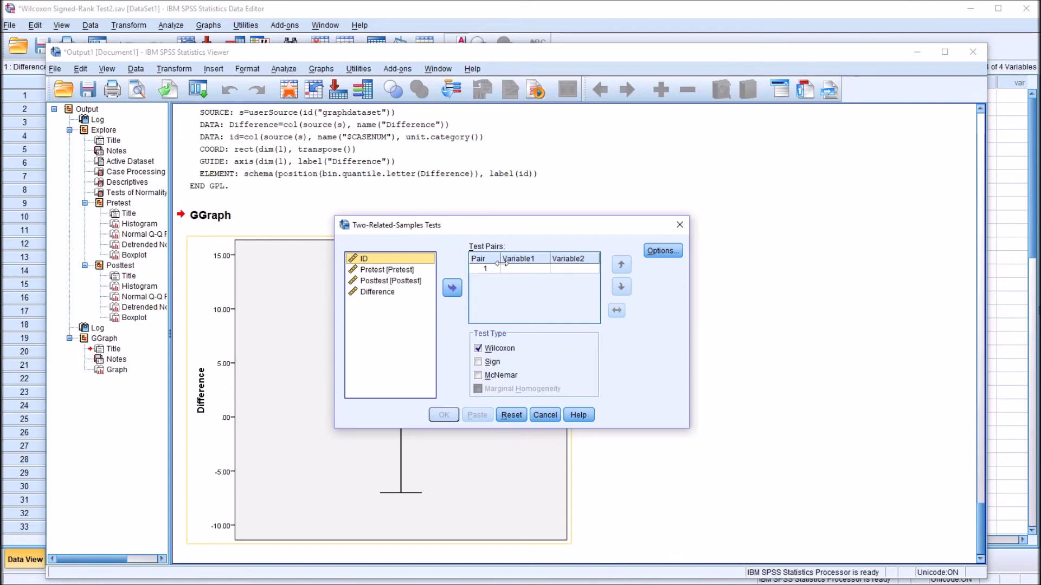
Pair Pretest with Posttest, tick Descriptive in Options, and run the Wilcoxon test
left_click_drag(387, 269, 512, 275)
left_click_drag(391, 281, 564, 273)
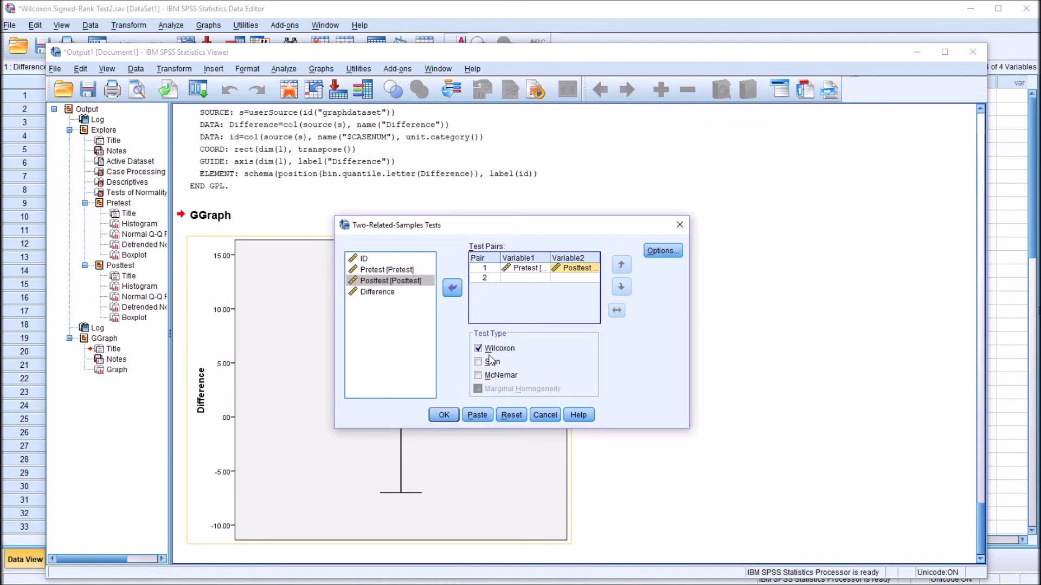
left_click(662, 251)
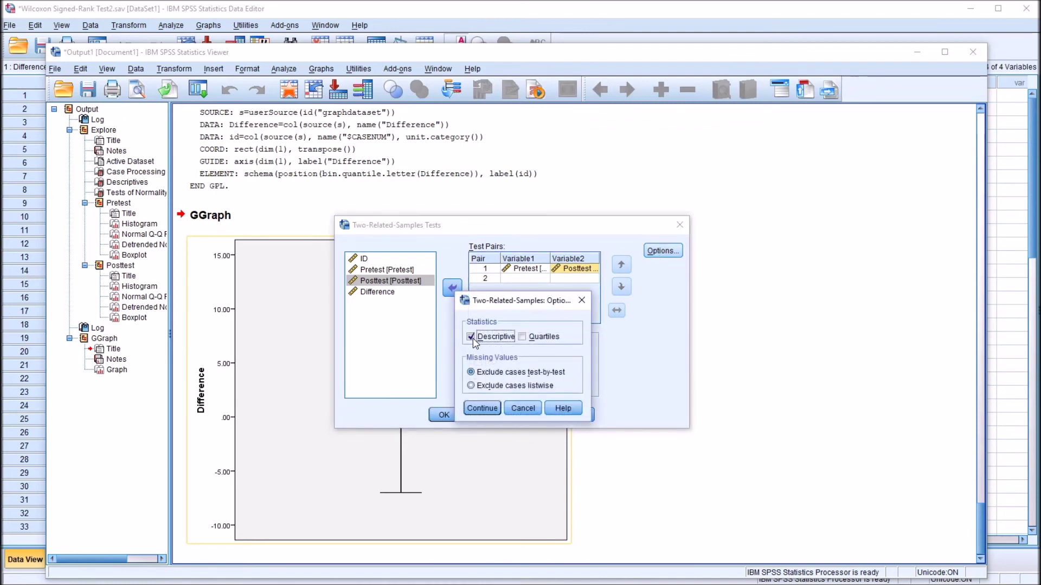
left_click(482, 410)
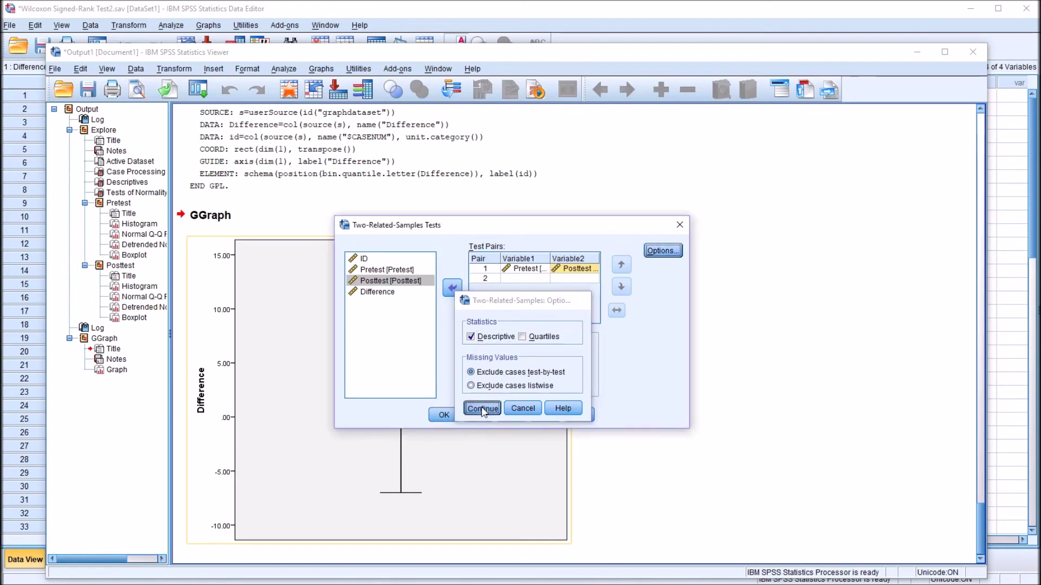
left_click(446, 416)
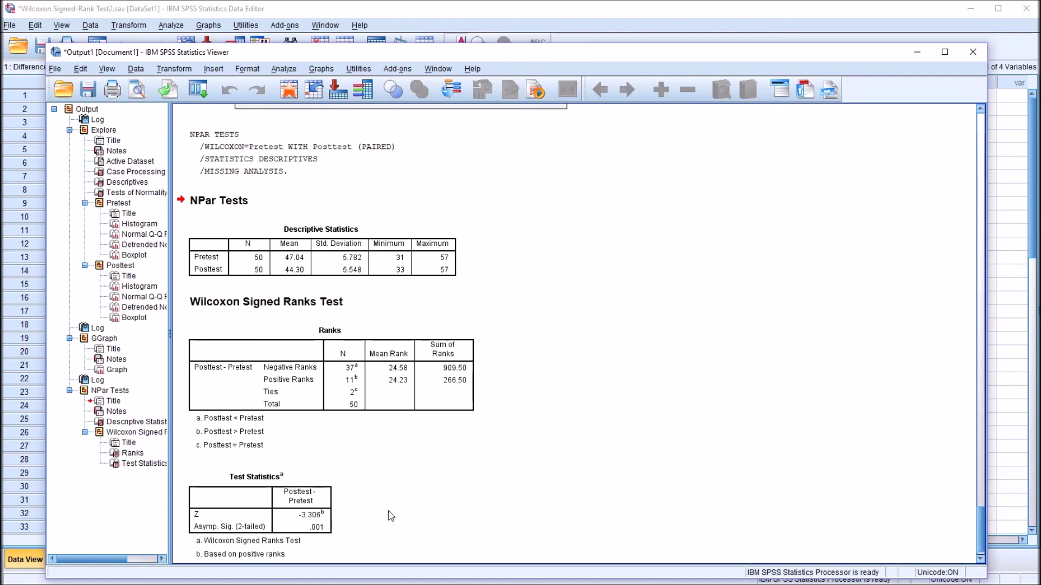
left_click(310, 538)
left_click(391, 535)
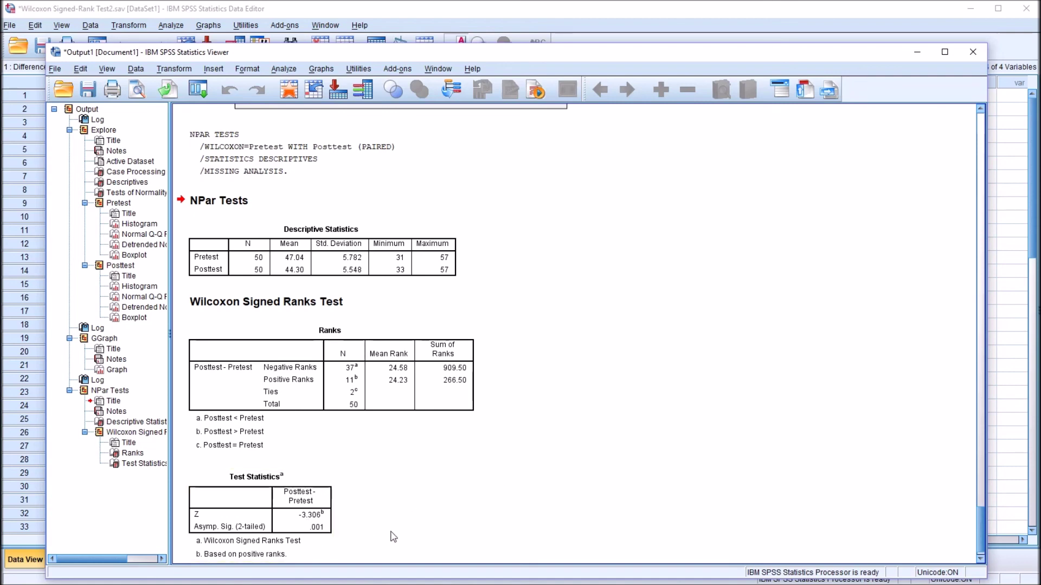